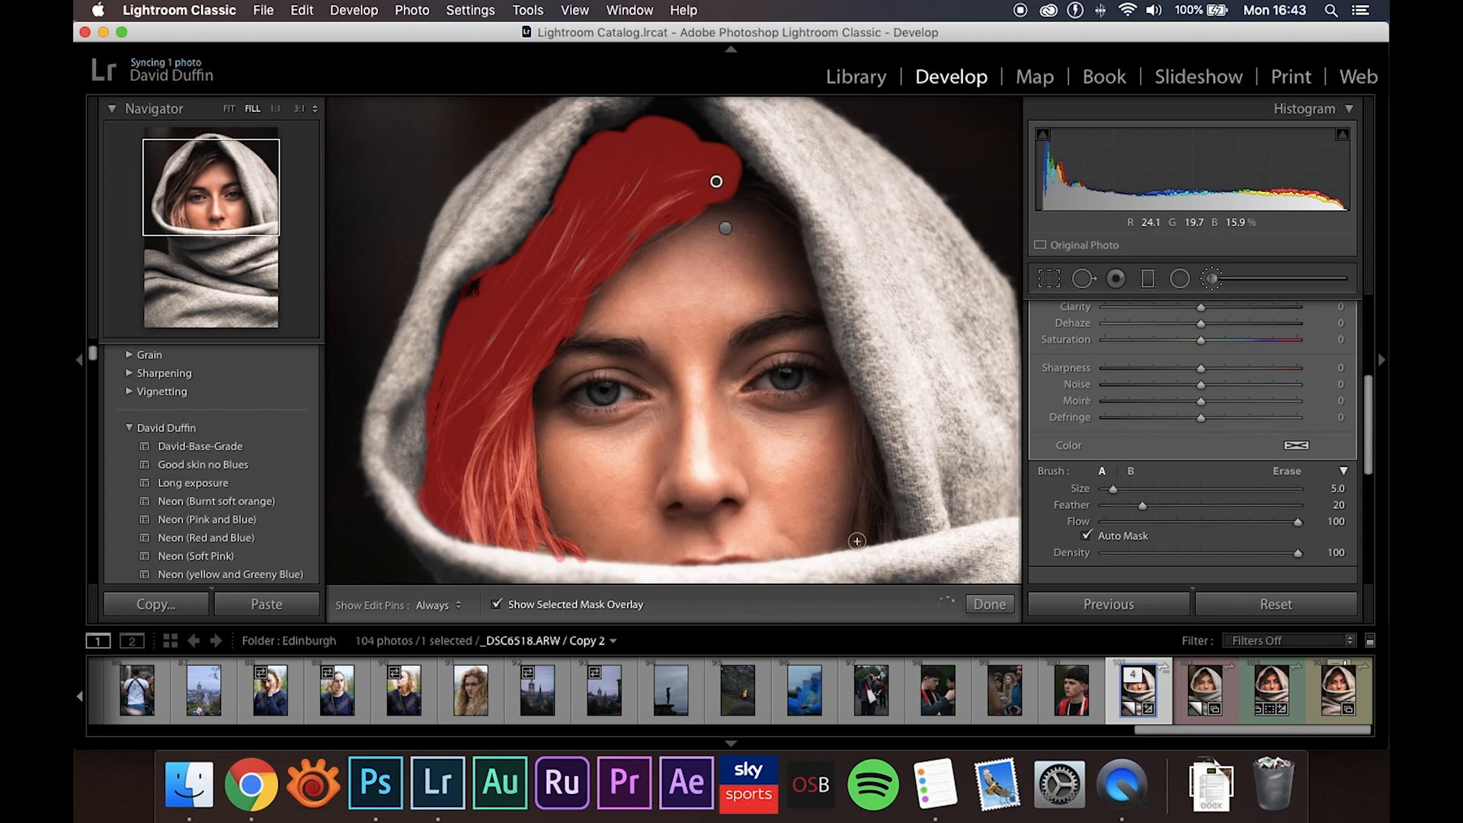
Step: Hide the hair mask overlay and set the hair brush adjustment to Texture 42, Clarity 17 and Sharpness 9
key("o")
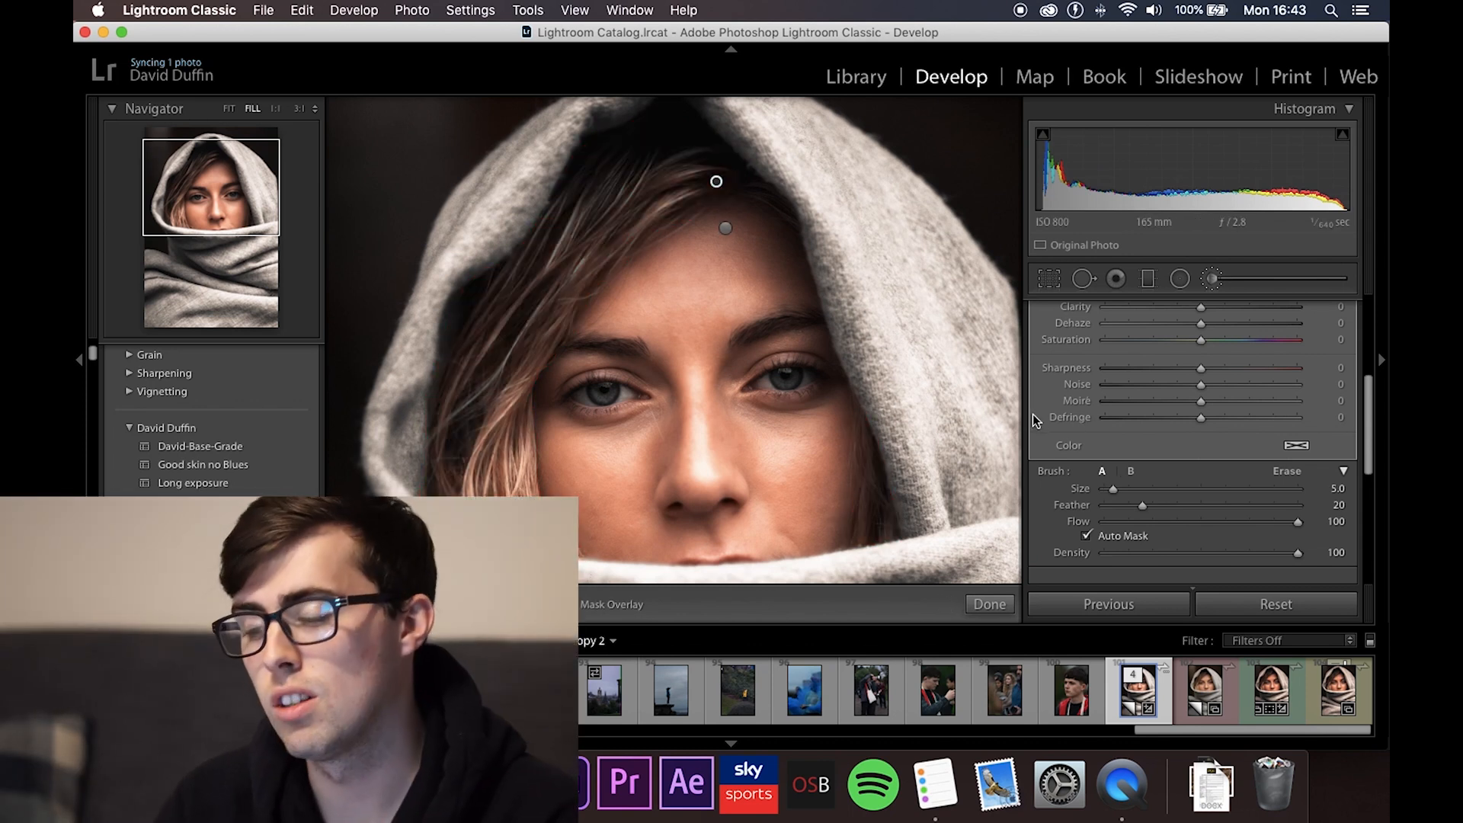
scroll(1166, 384, "up", 3)
scroll(1193, 396, "up", 3)
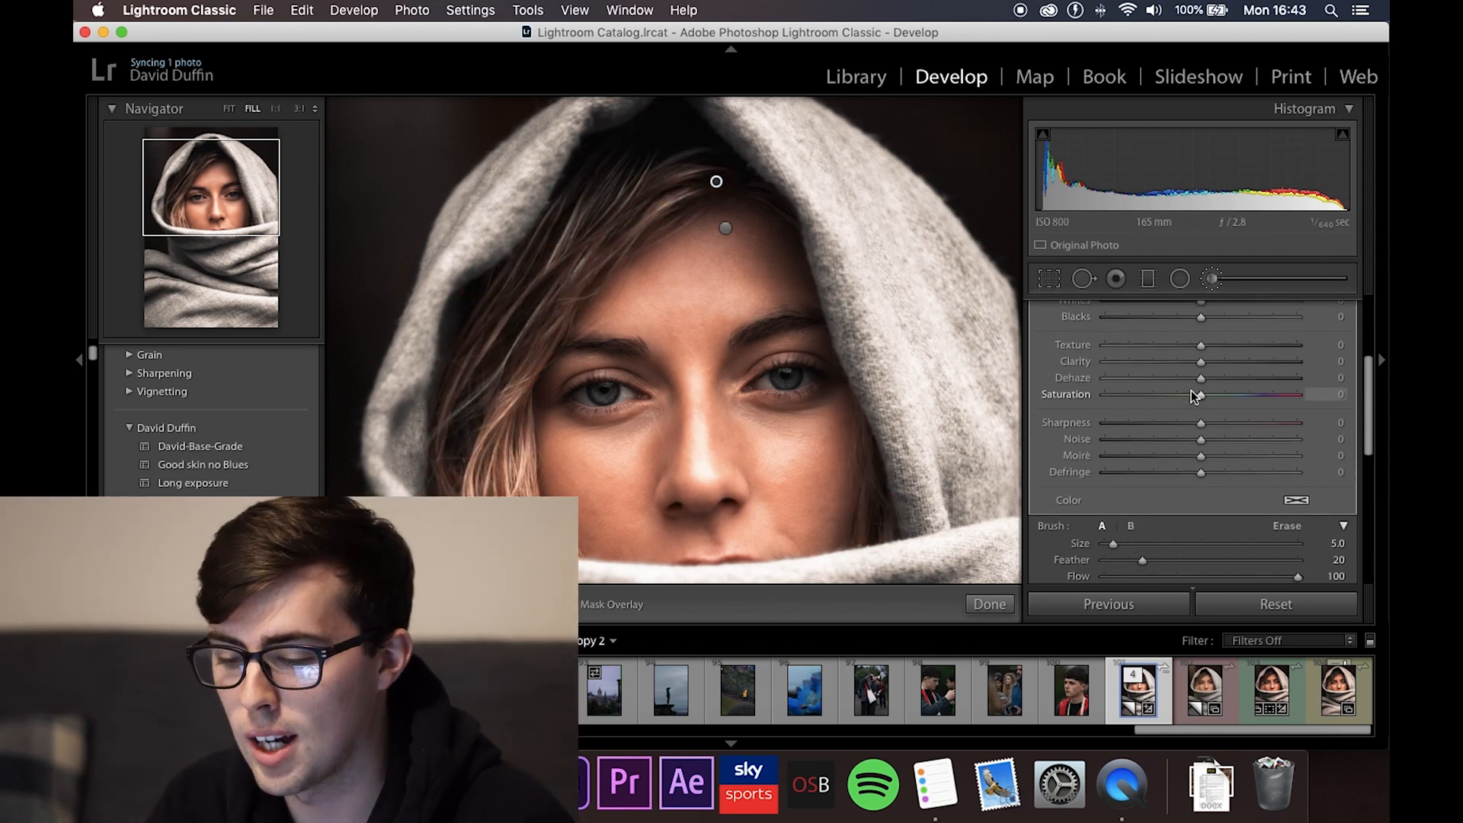
scroll(1202, 394, "up", 2)
mouse_move(1201, 427)
left_mouse_down()
mouse_move(1245, 426)
mouse_move(1216, 446)
left_mouse_up()
left_click_drag(1203, 506, 1216, 511)
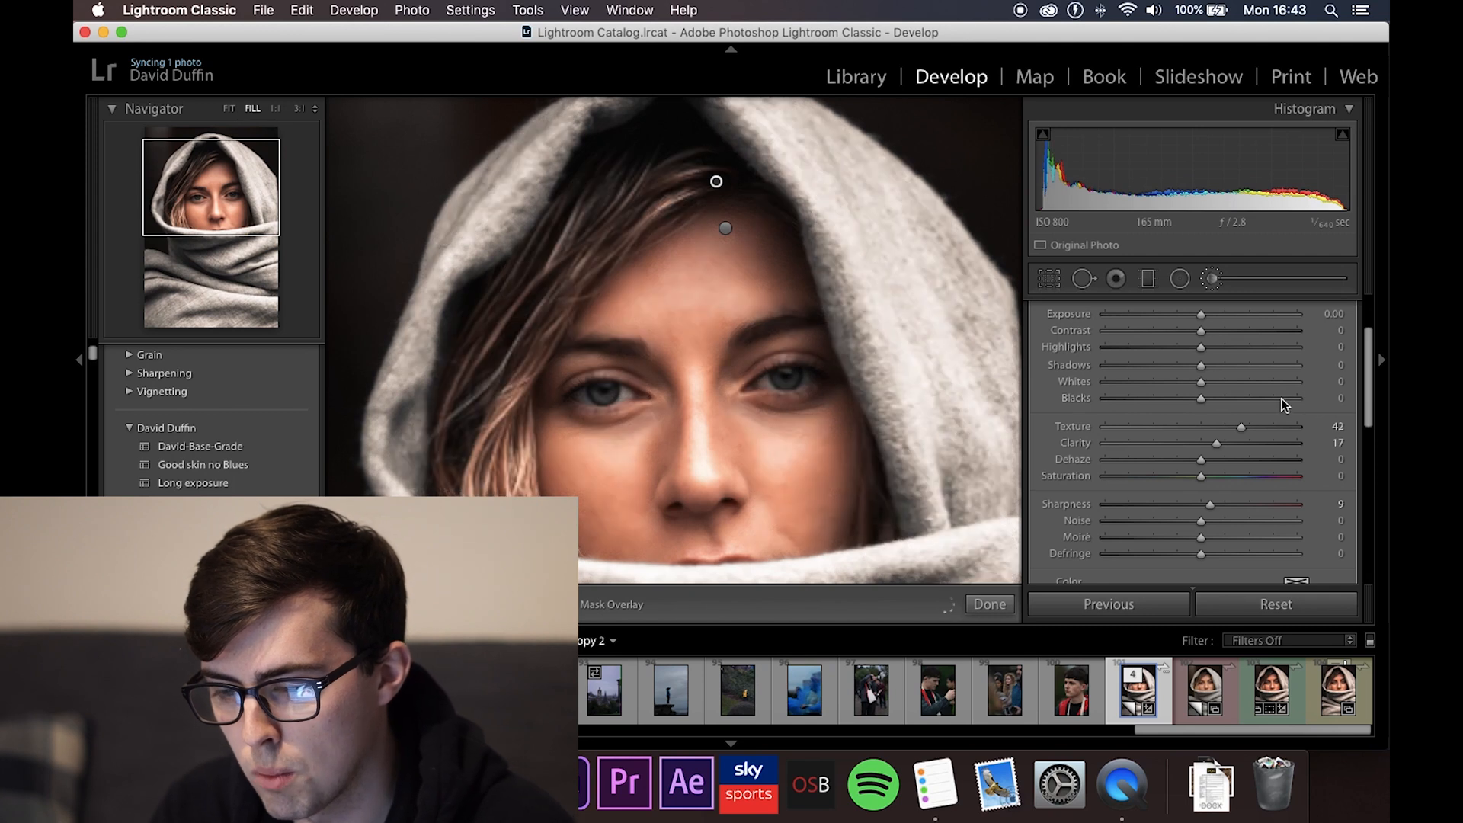
scroll(1203, 376, "up", 2)
left_click_drag(1204, 376, 1221, 379)
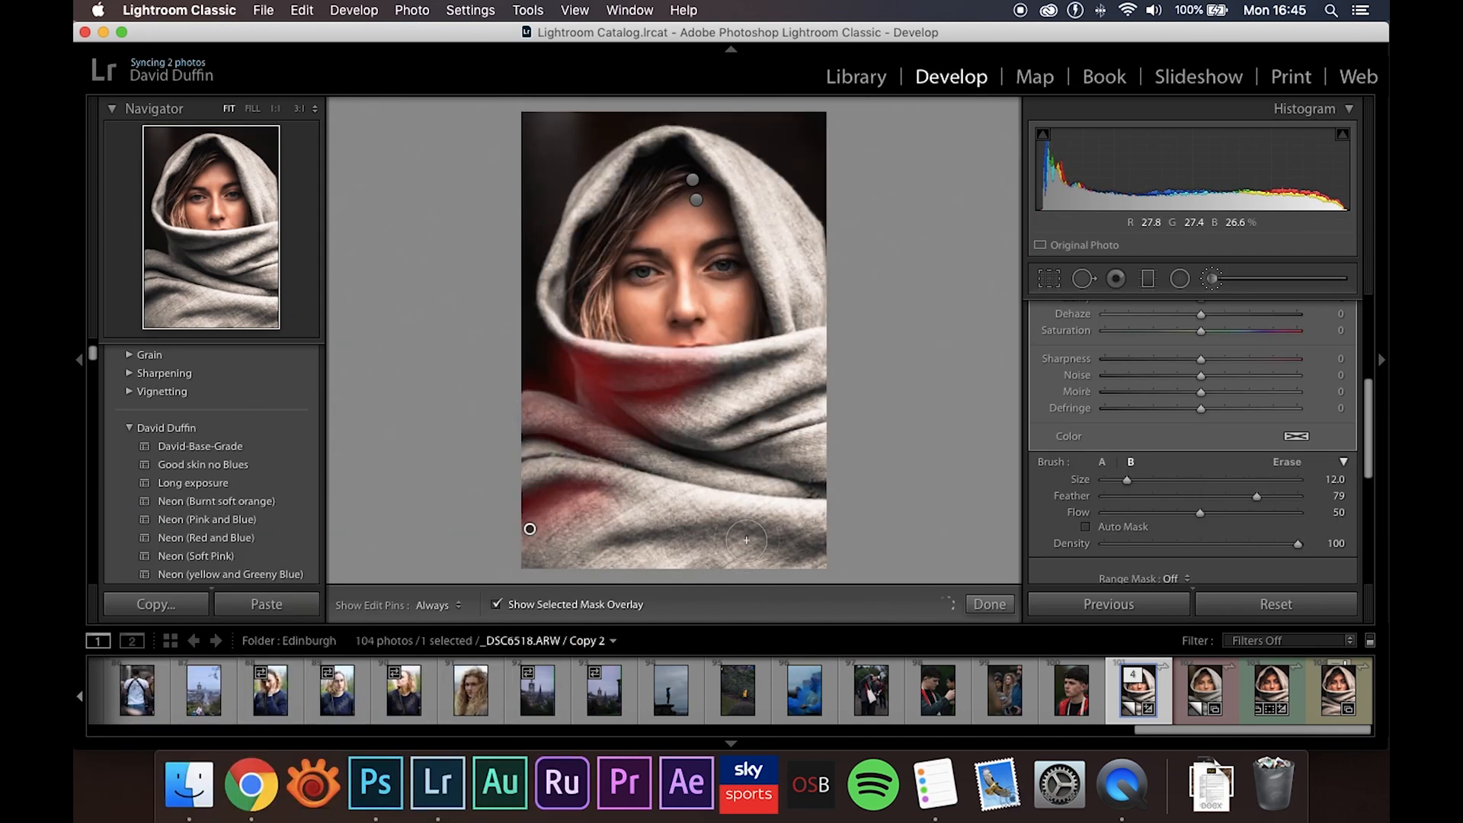
Step: Brush over the scarf's folds and hood edges, set Texture 38, Clarity 14 and Sharpness 18, and close the adjustment brush
mouse_move(629, 540)
left_mouse_down()
mouse_move(854, 525)
mouse_move(726, 176)
mouse_move(559, 305)
mouse_move(772, 415)
mouse_move(770, 450)
mouse_move(709, 566)
mouse_move(828, 546)
mouse_move(742, 374)
left_mouse_up()
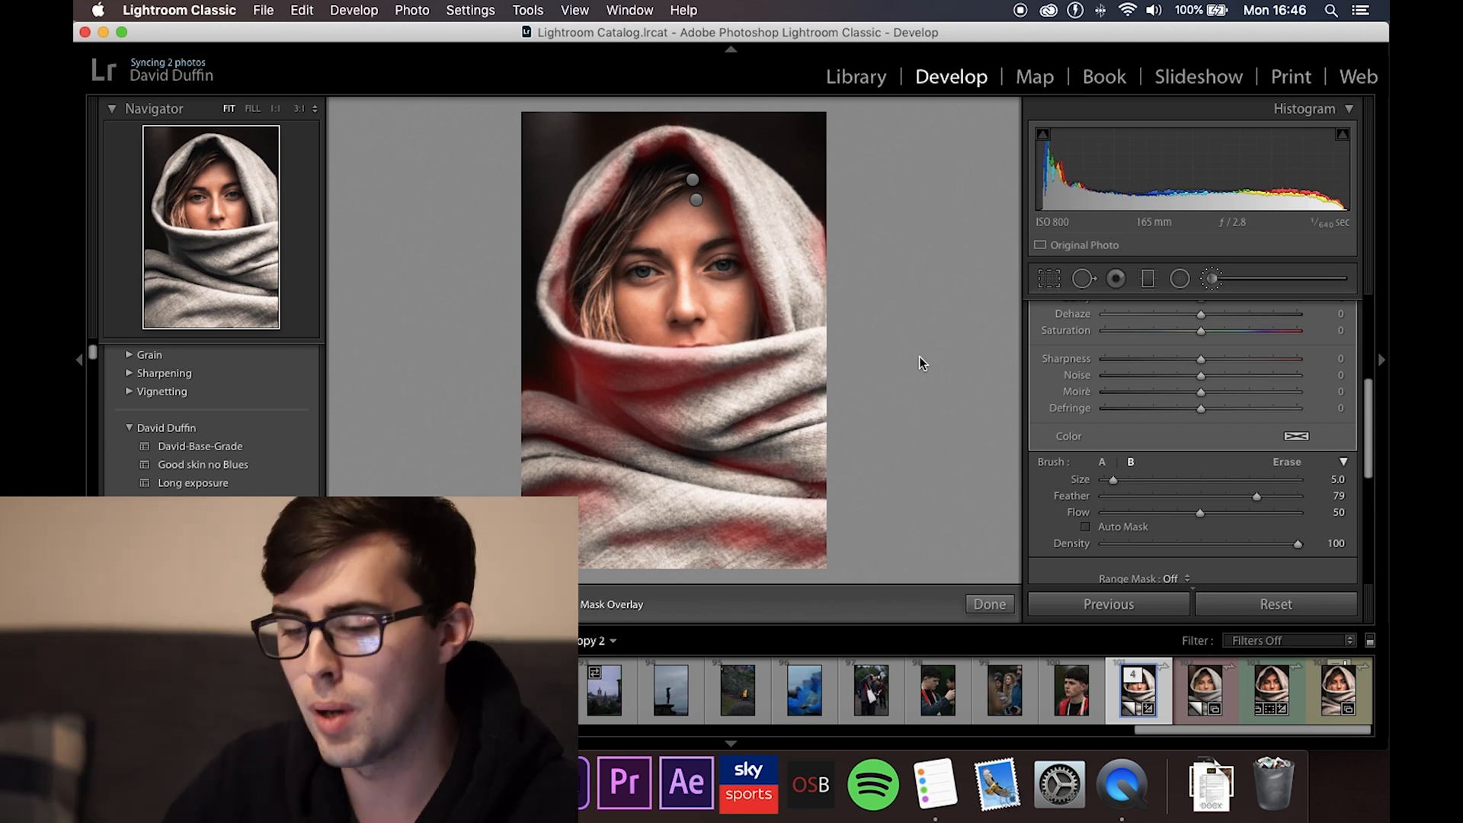
scroll(1188, 381, "up", 2)
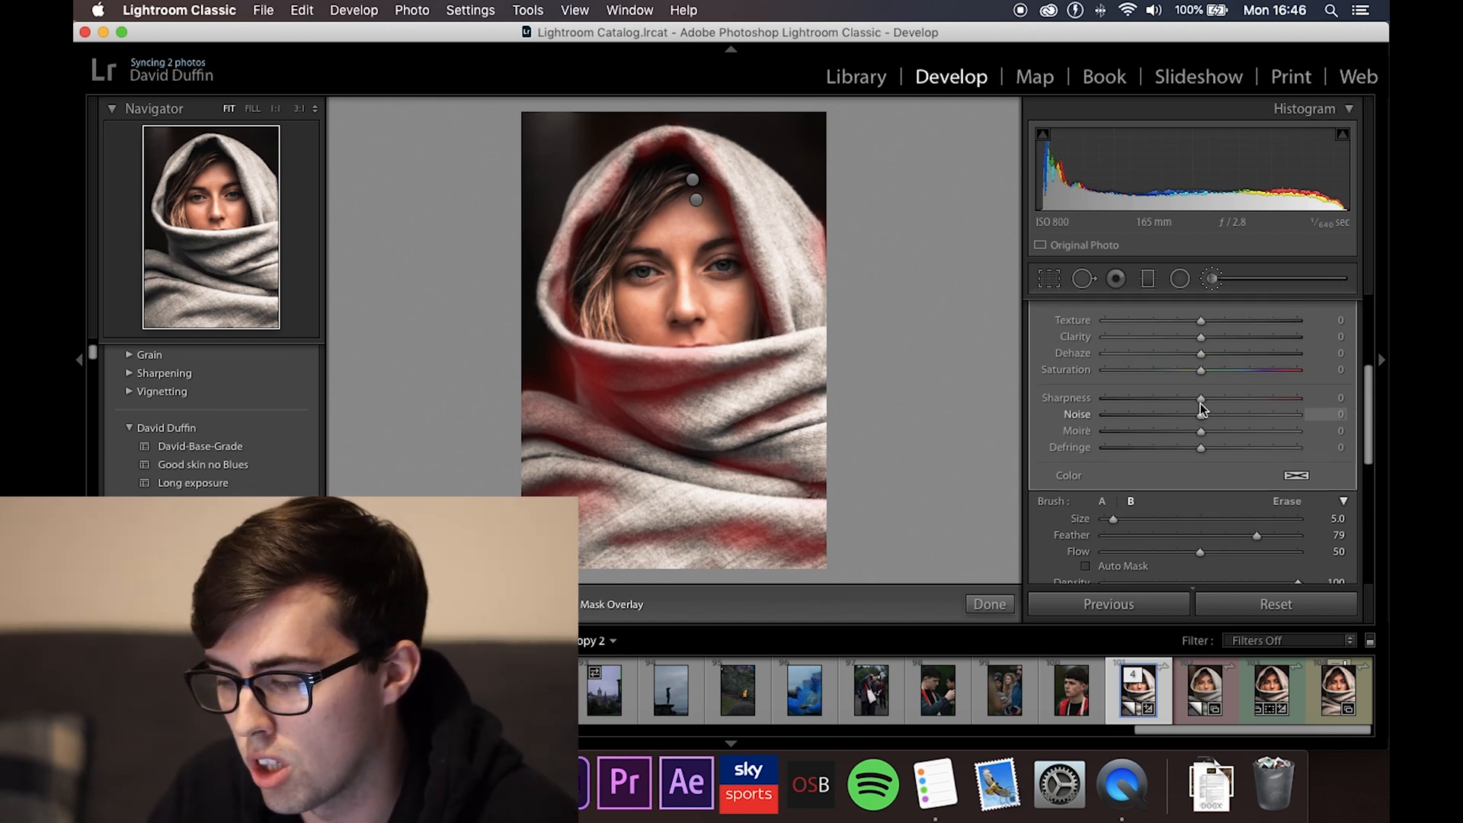
mouse_move(1201, 321)
left_mouse_down()
mouse_move(1237, 321)
mouse_move(1215, 337)
left_mouse_up()
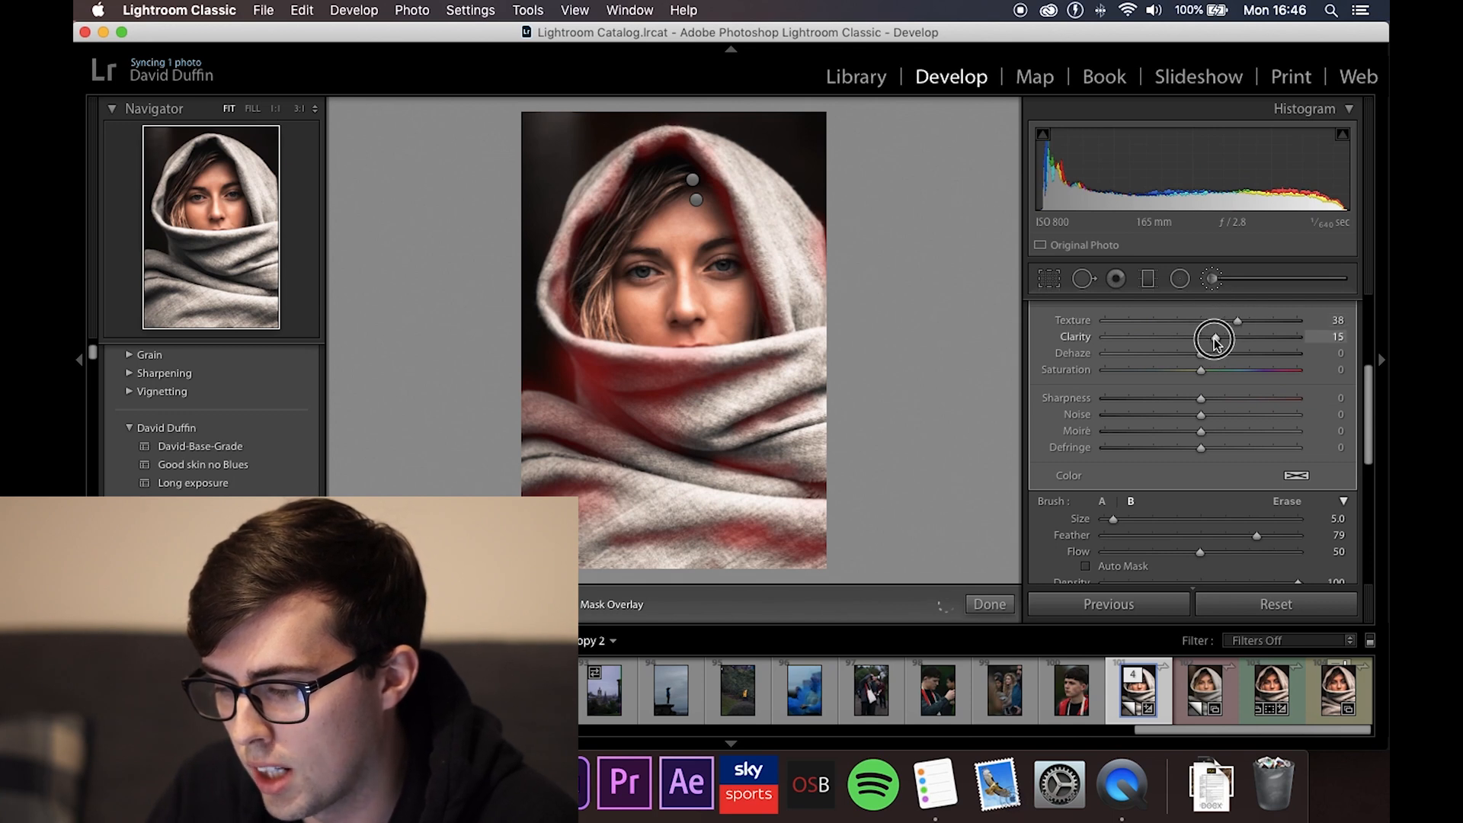
left_click_drag(1202, 403, 1217, 399)
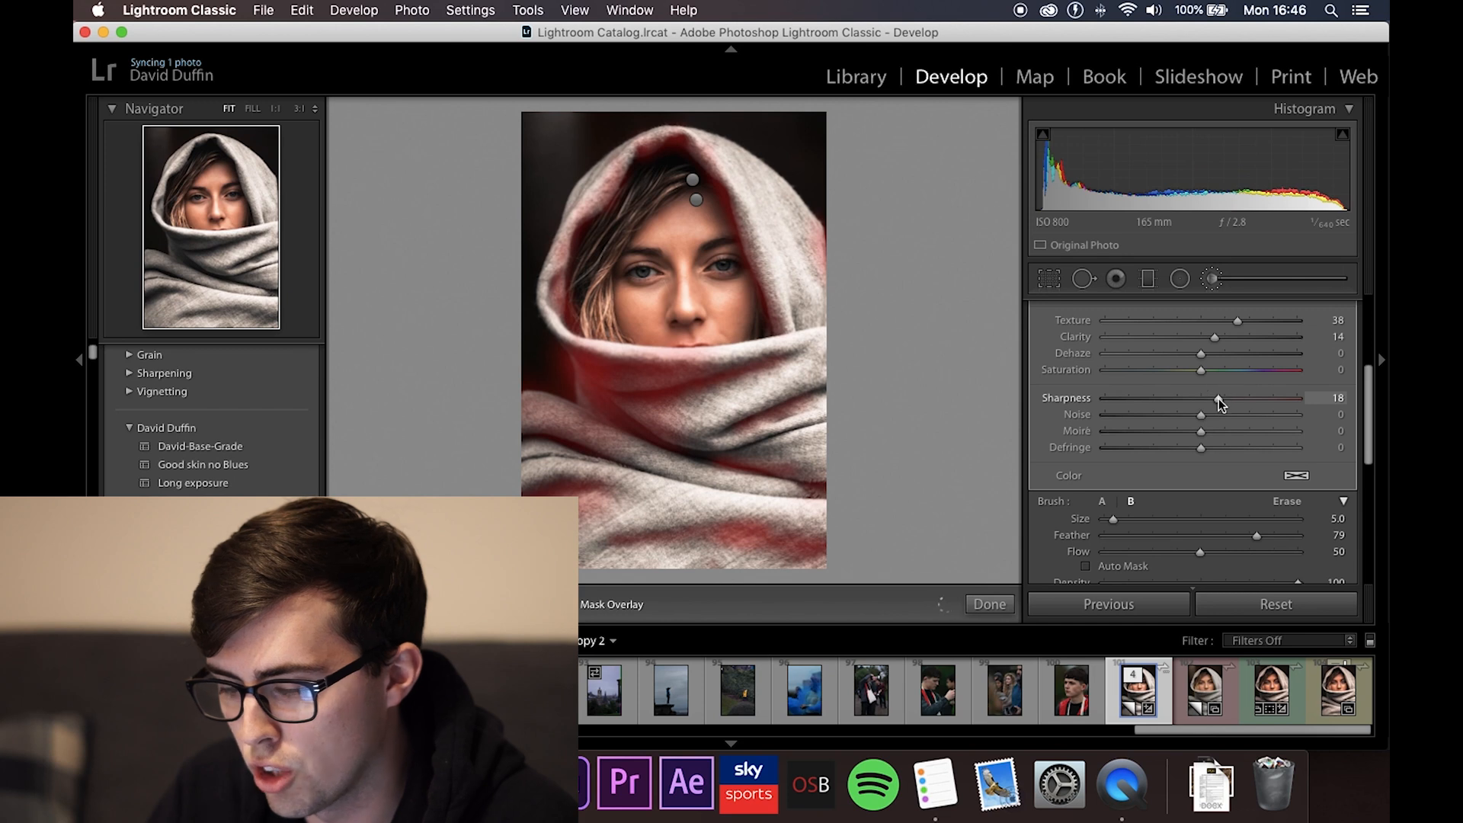
scroll(1174, 392, "up", 5)
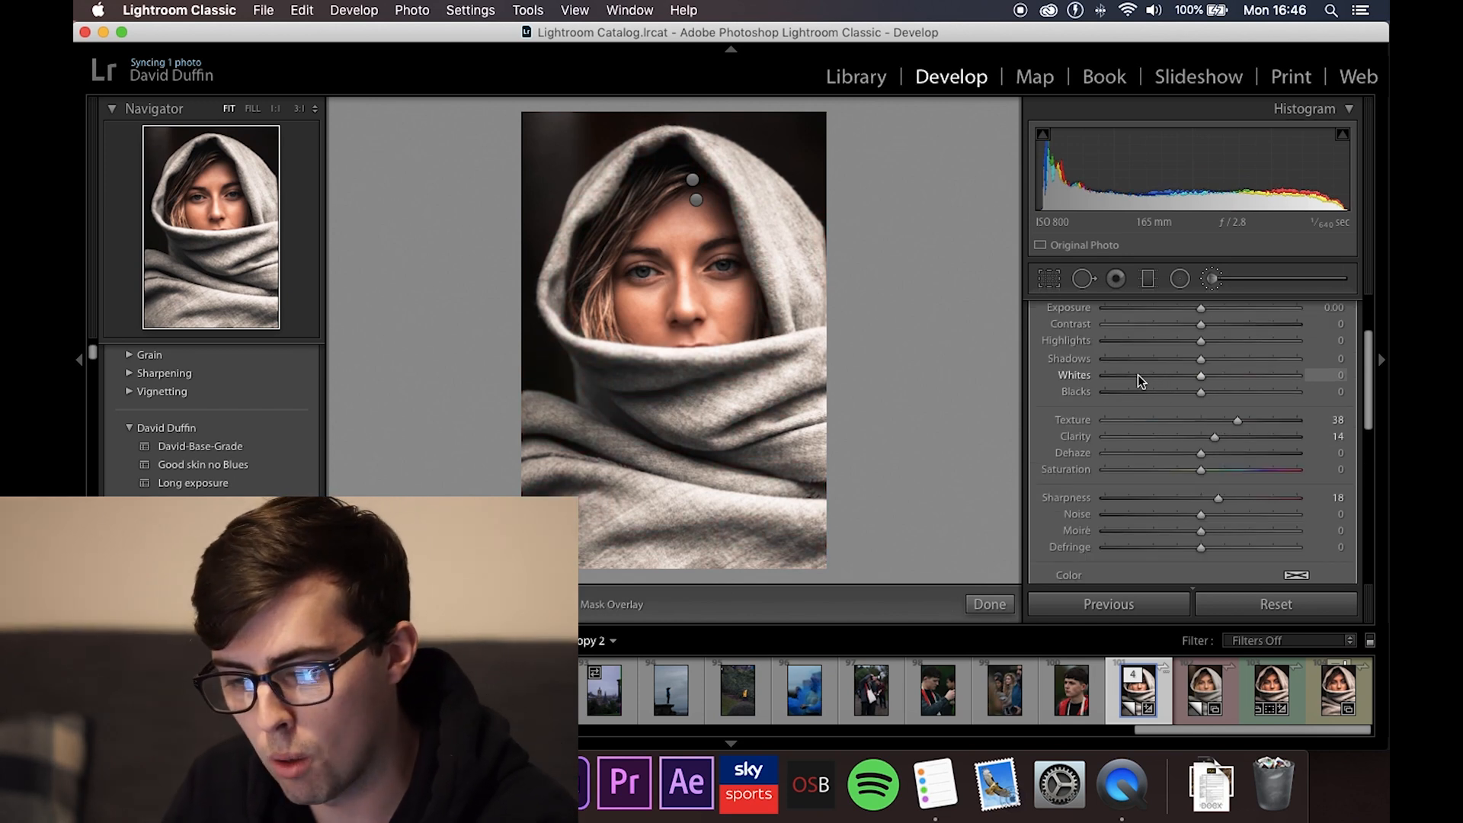
left_click(1214, 282)
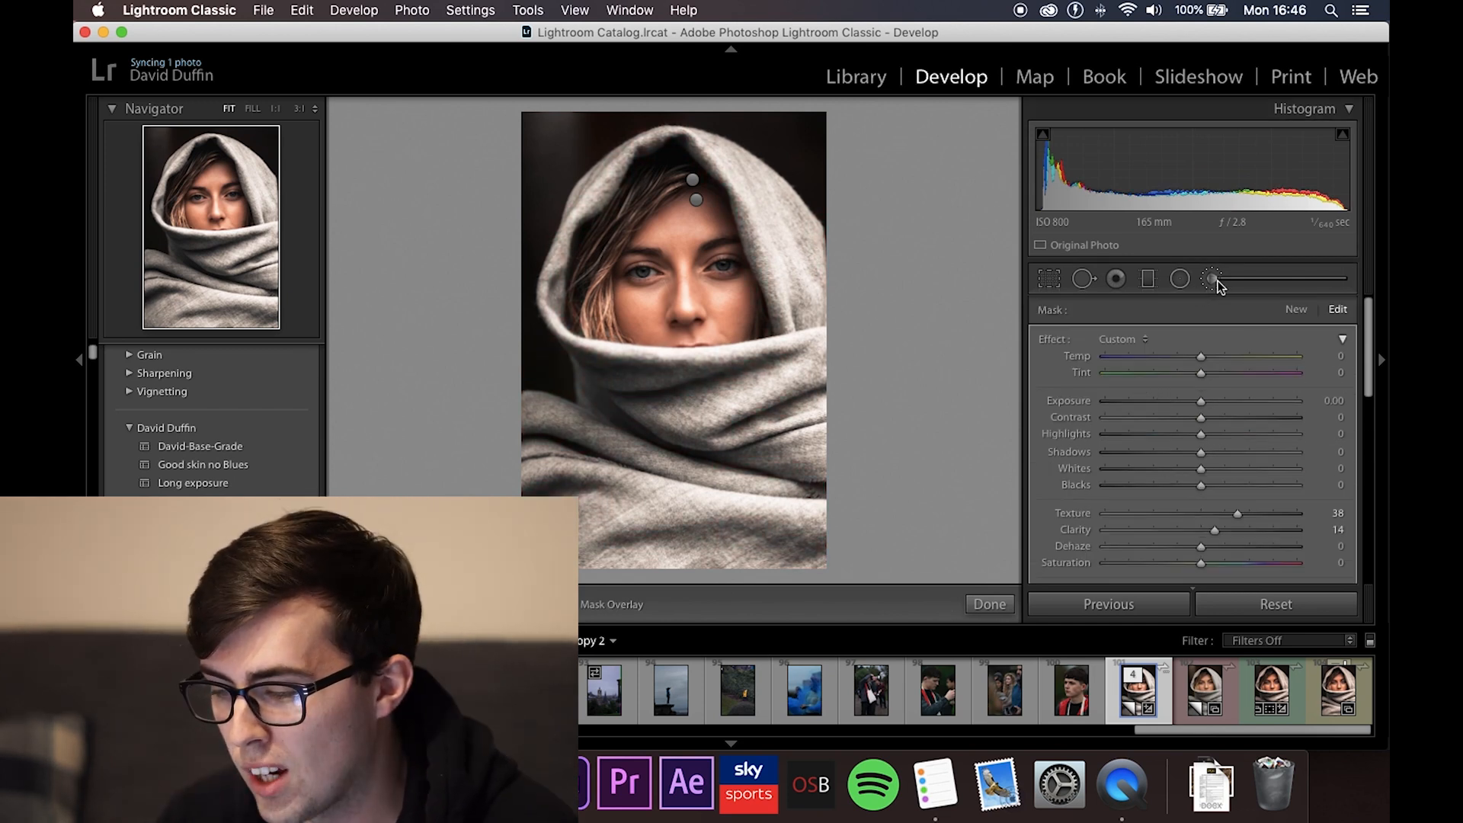
left_click(1215, 282)
Step: Place a radial filter over the woman's eye farther from the loose hair and raise its Shadows to about 29
left_click(1180, 278)
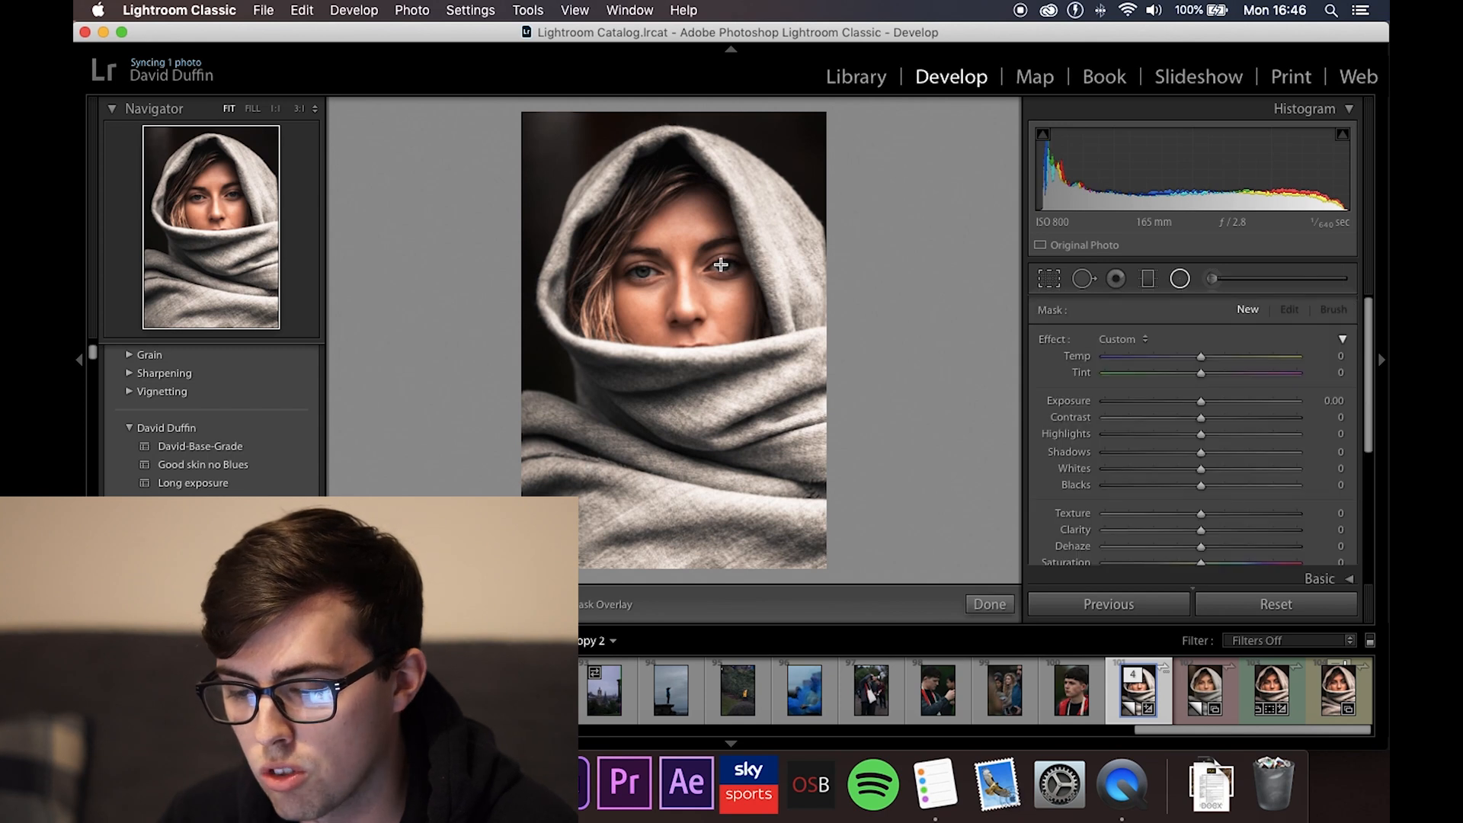
mouse_move(747, 283)
left_mouse_down()
mouse_move(767, 271)
mouse_move(738, 271)
left_mouse_up()
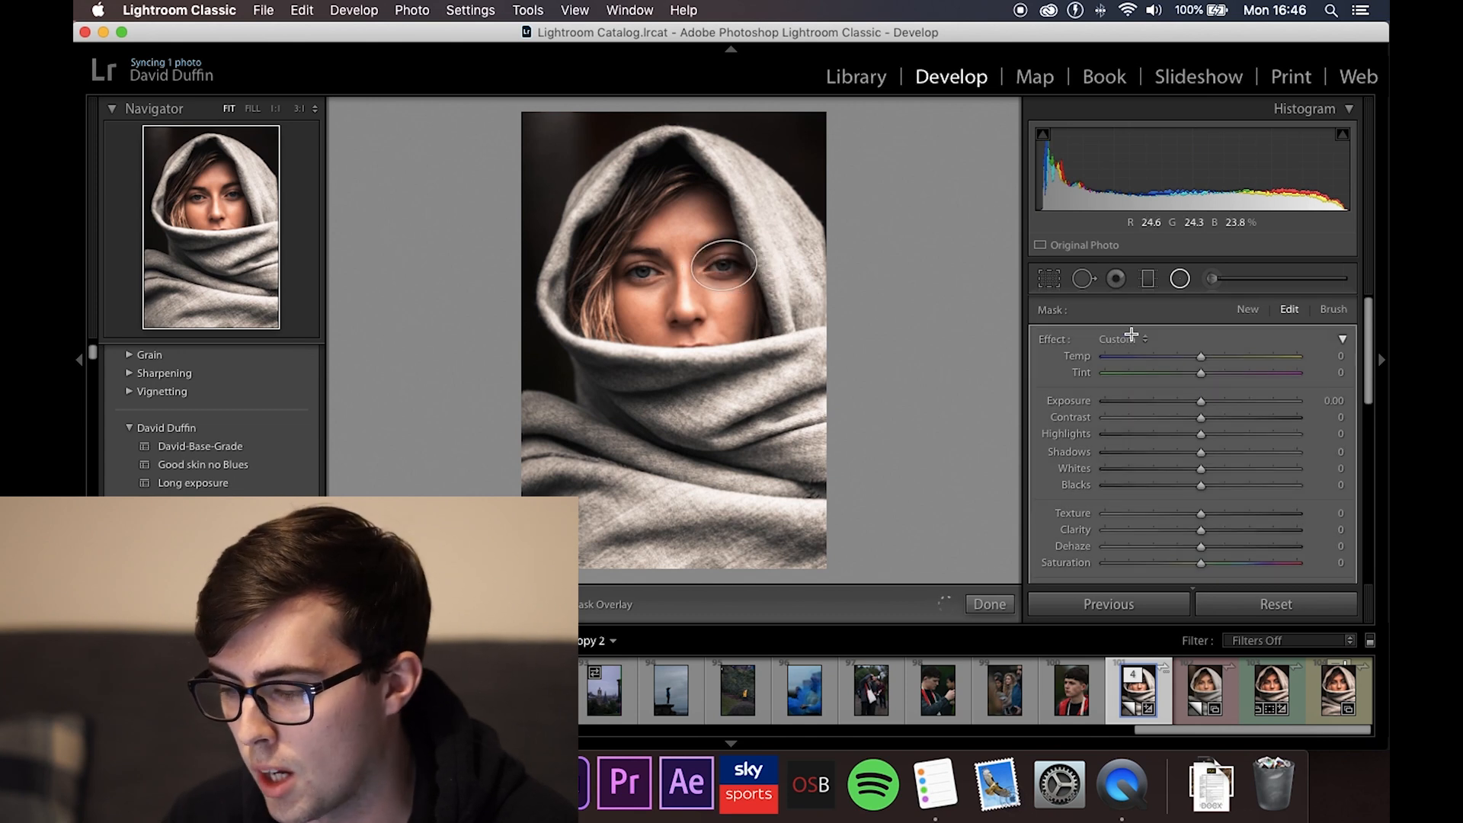
left_click_drag(1202, 452, 1229, 454)
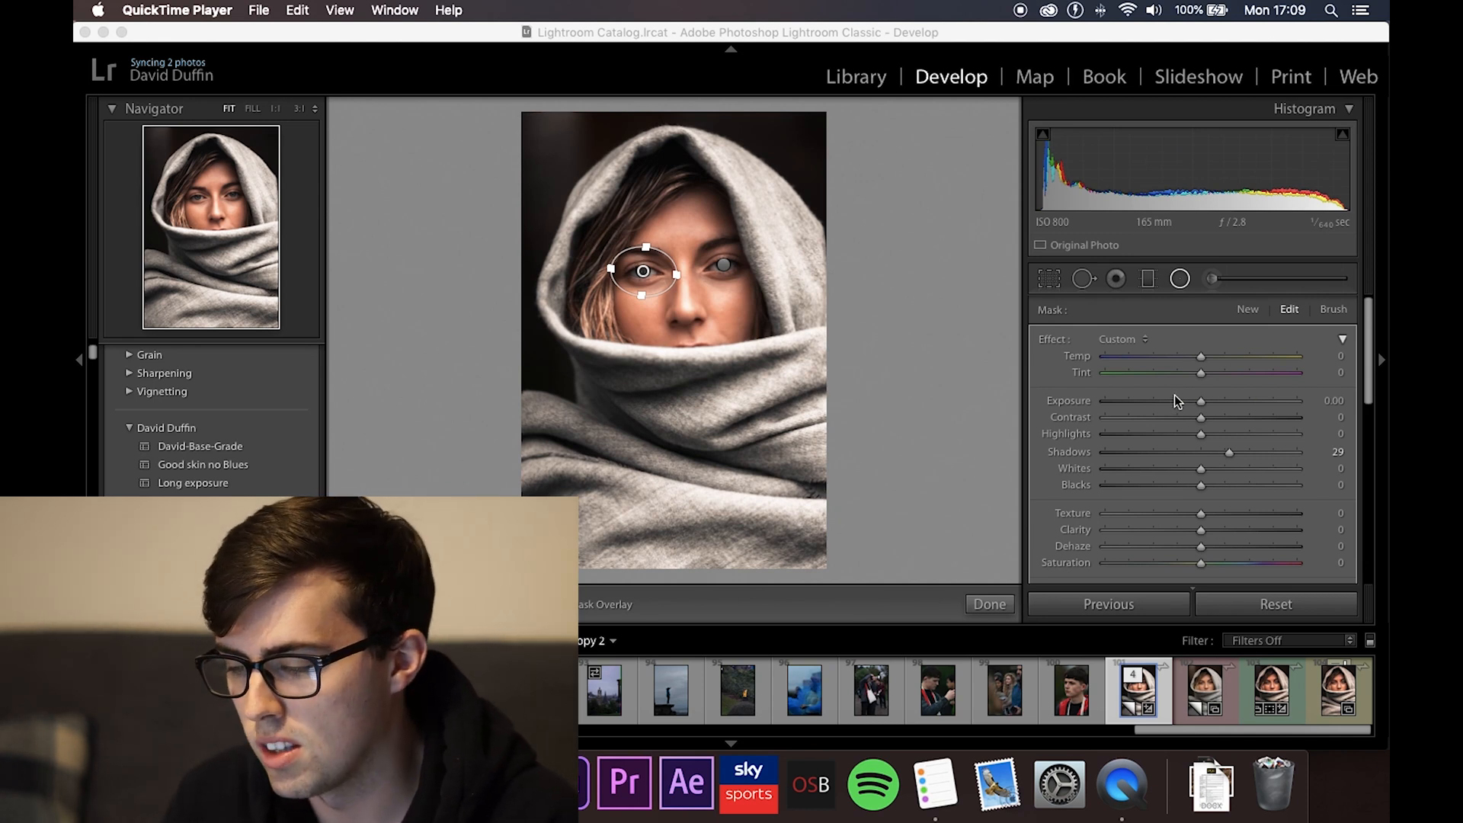
left_click(1179, 278)
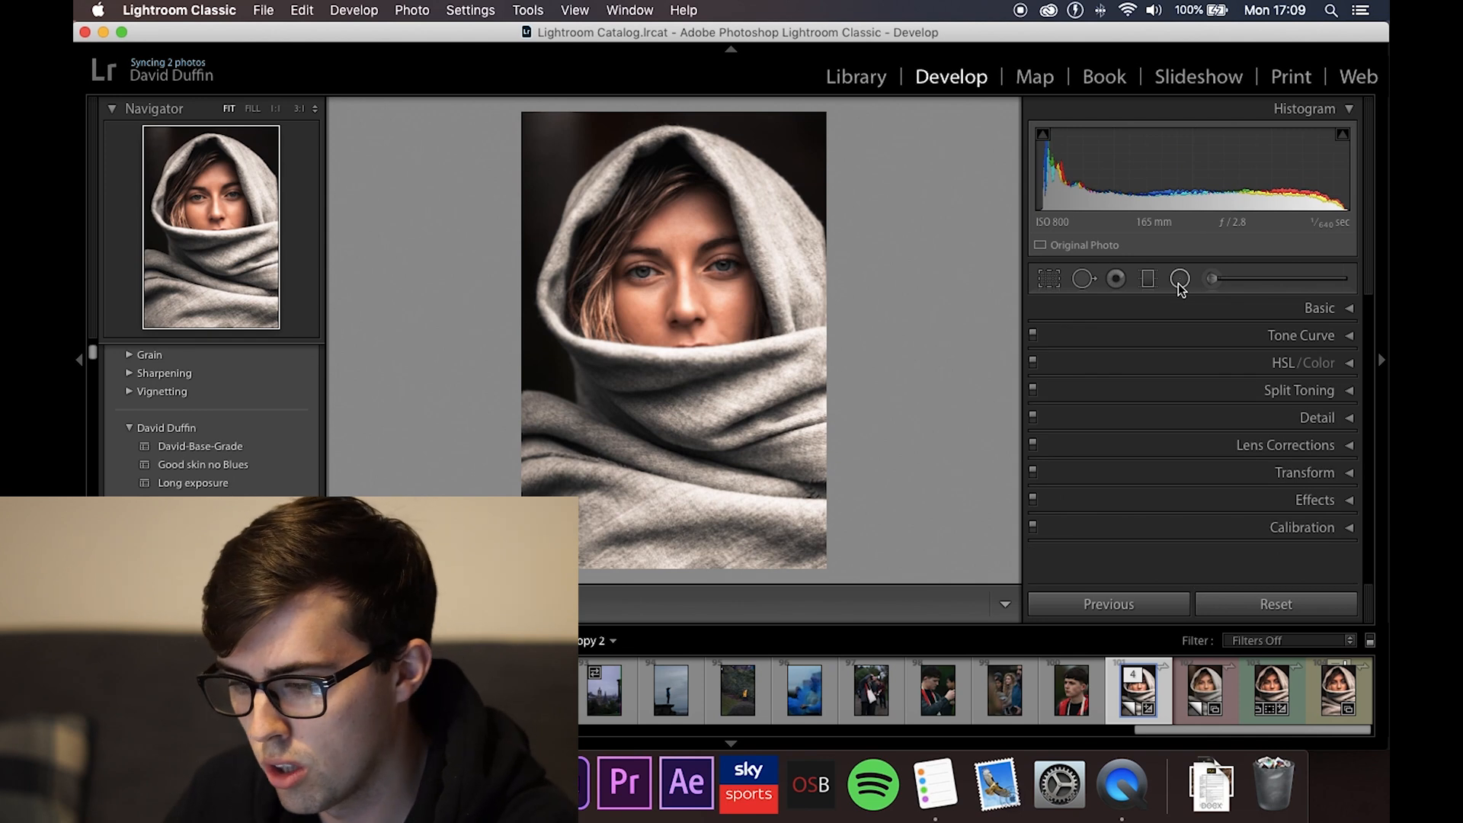
Step: Draw a radial filter around the iris of the same eye and invert its mask
left_click(721, 259)
left_click(1179, 278)
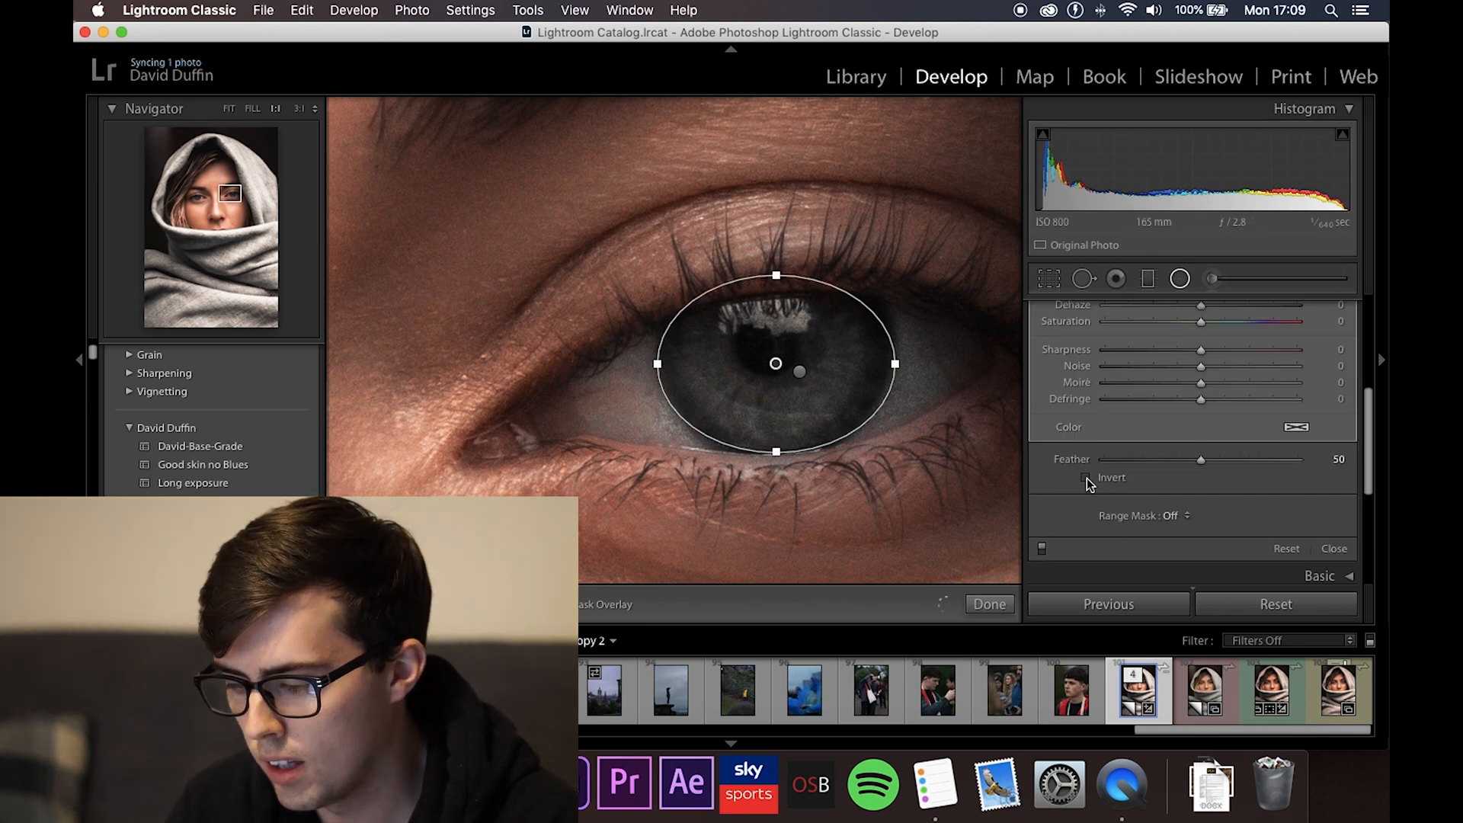
left_click(1086, 477)
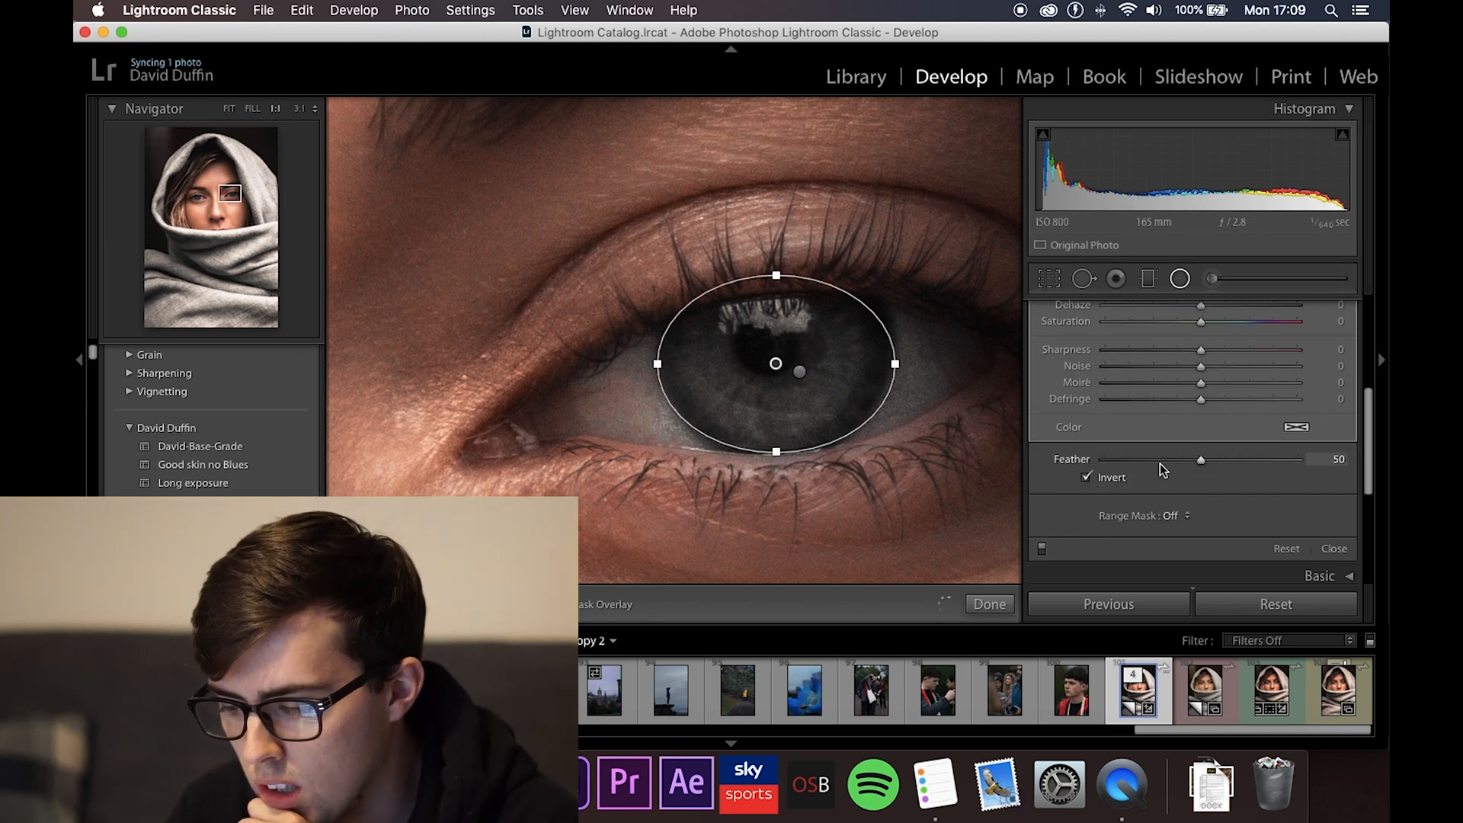
Step: Set the iris radial filter to Temp -14, Exposure 0.34 and Saturation 10
scroll(1163, 470, "up", 5)
left_click(1207, 402)
left_click_drag(1207, 403, 1189, 362)
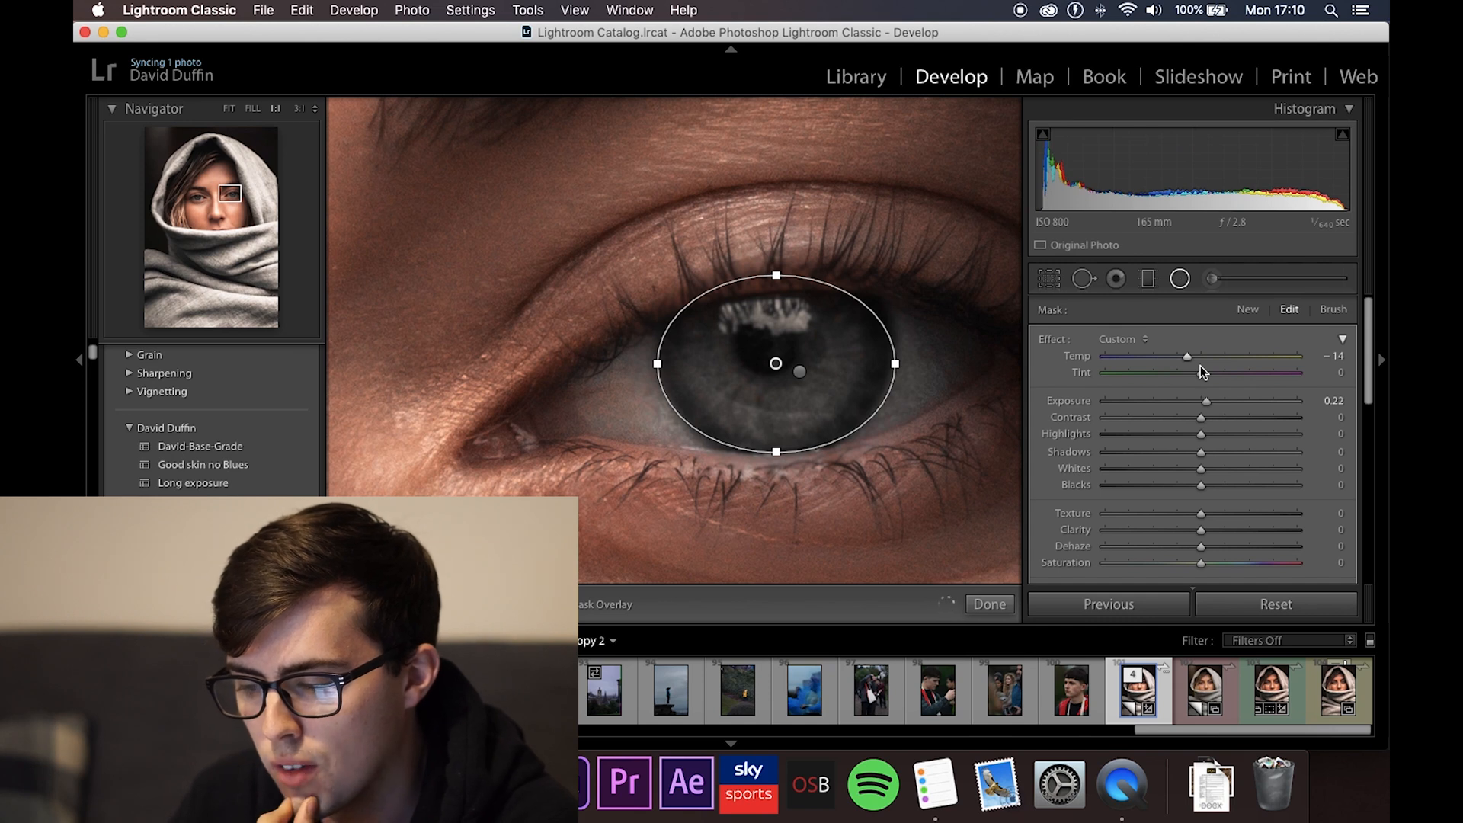
left_click_drag(1205, 401, 1207, 402)
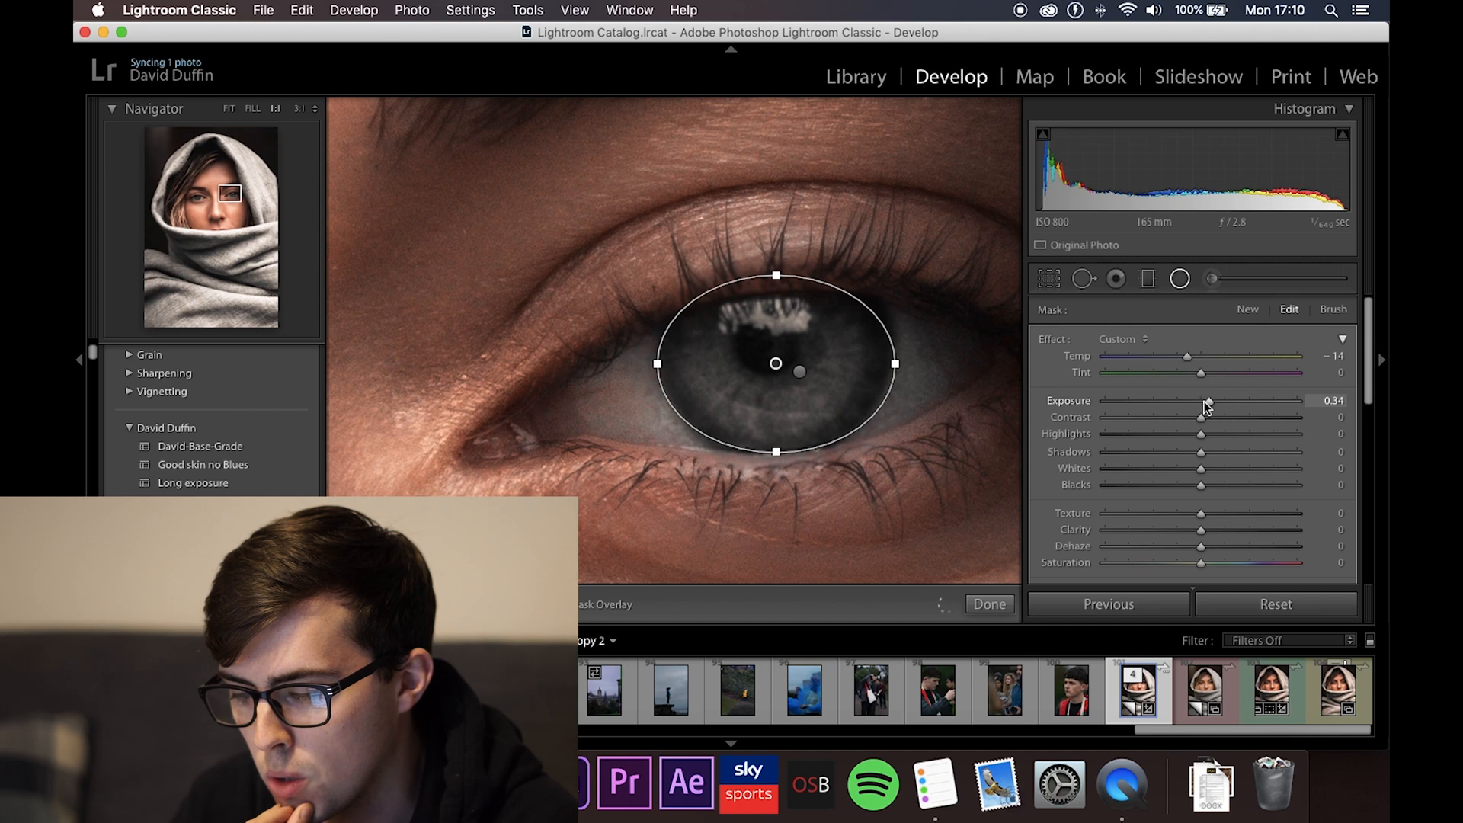
scroll(1202, 413, "down", 2)
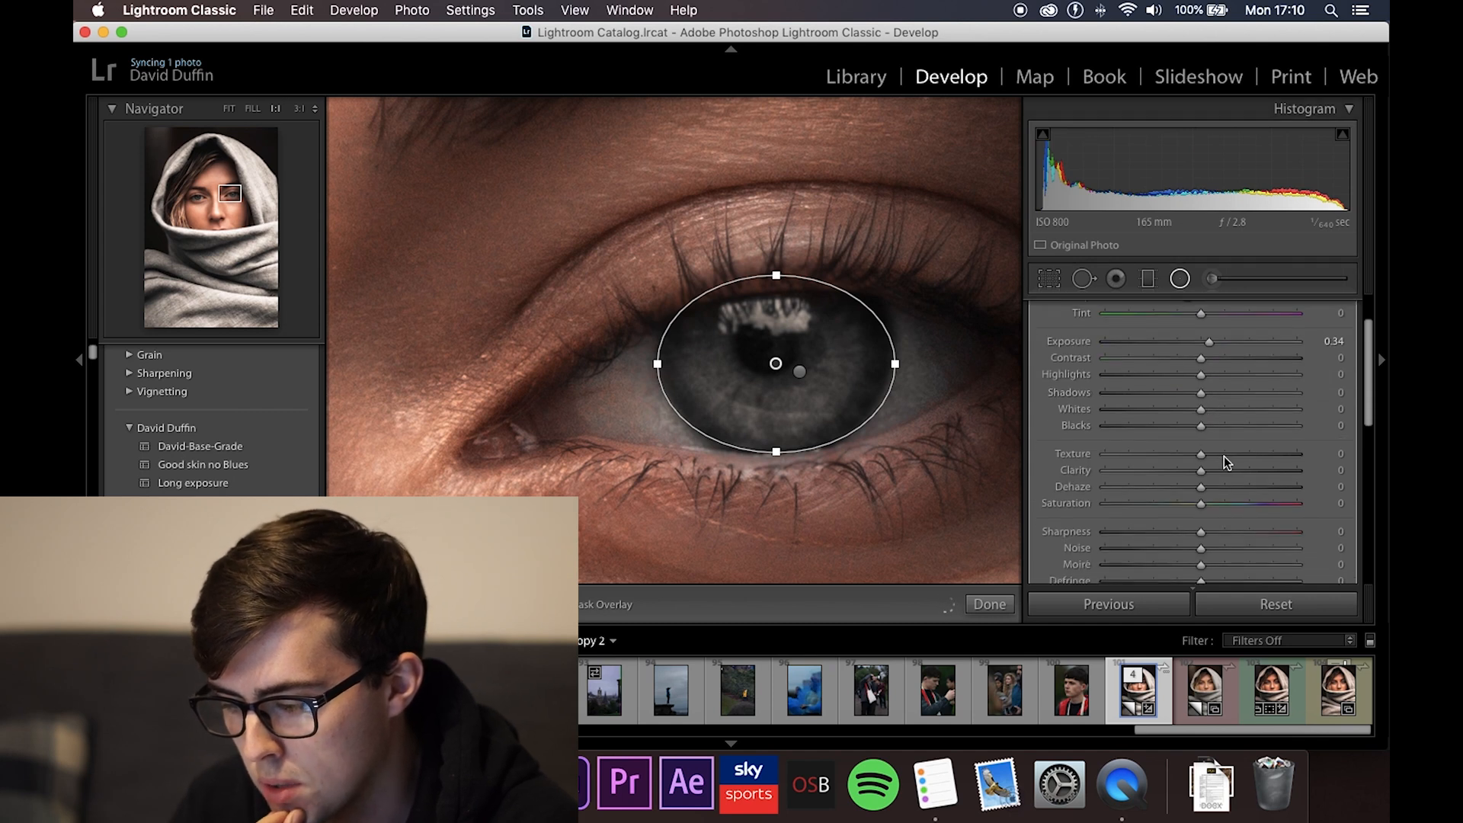
mouse_move(1205, 531)
left_mouse_down()
mouse_move(1218, 533)
mouse_move(1210, 505)
left_mouse_up()
key("z")
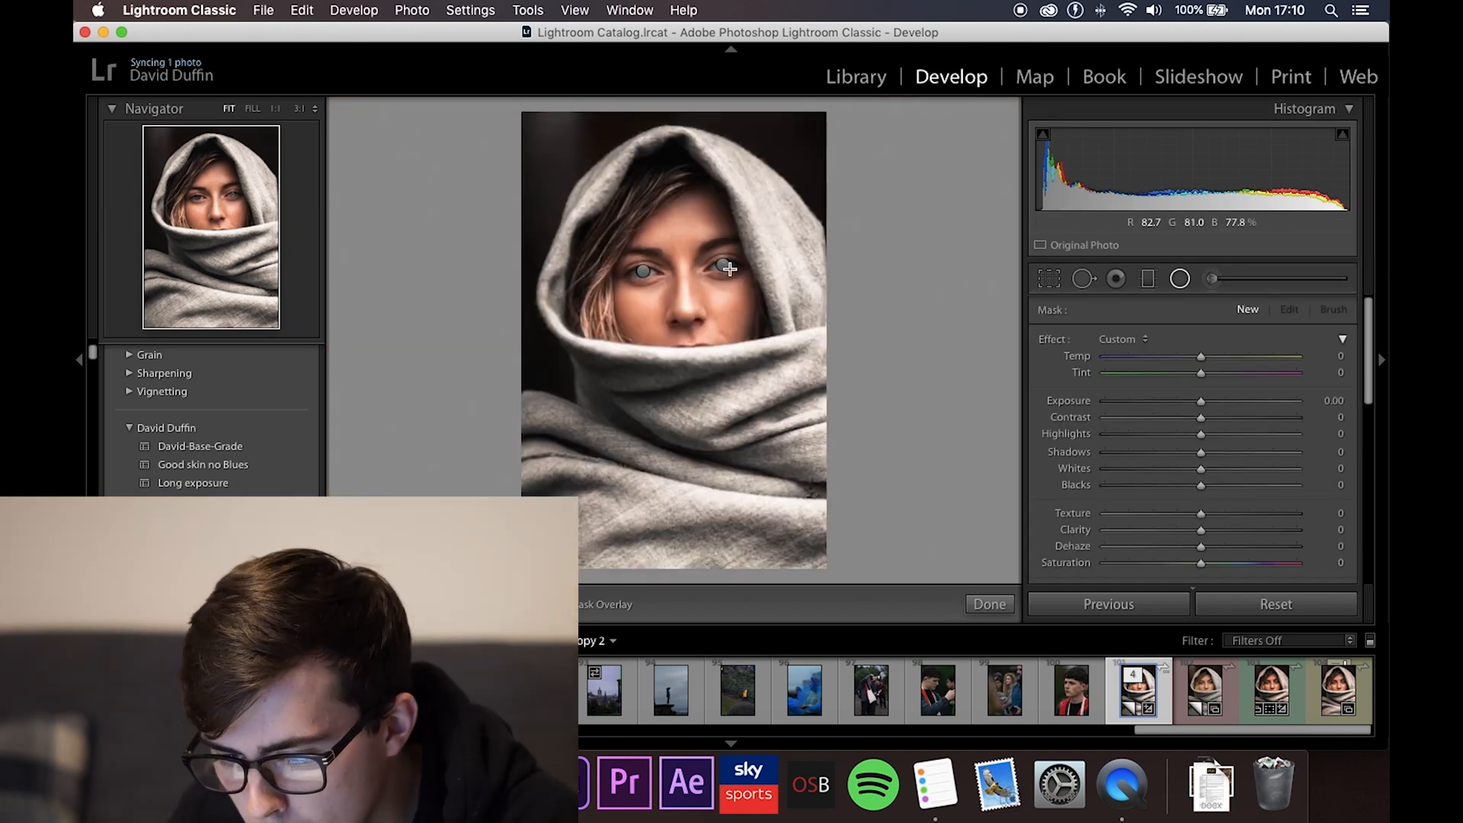
Step: Duplicate the iris radial filter to brighten the iris of the other eye
left_click(238, 196)
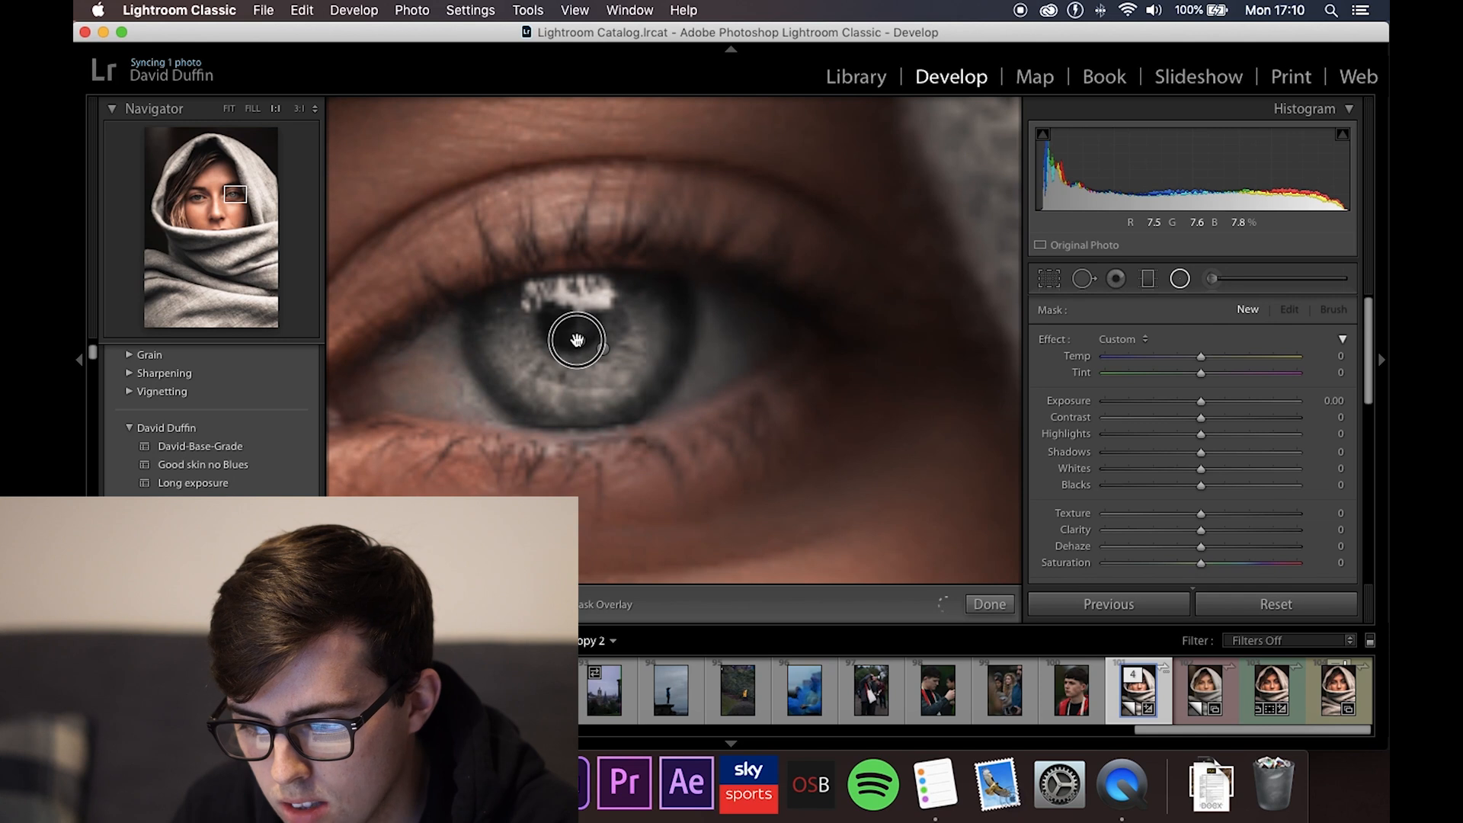
left_click(576, 340)
right_click(580, 337)
key("Escape")
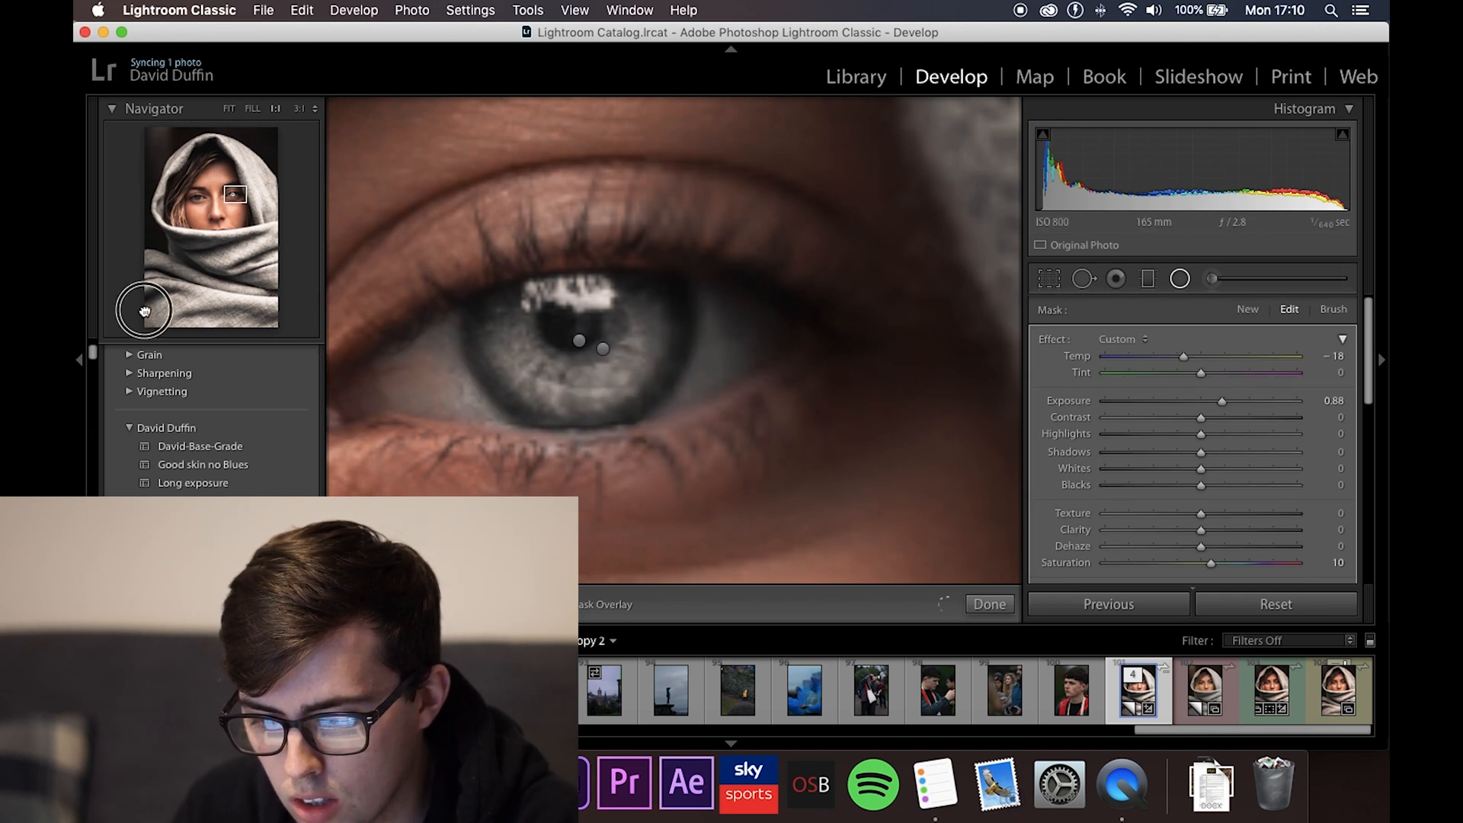
left_click(212, 196)
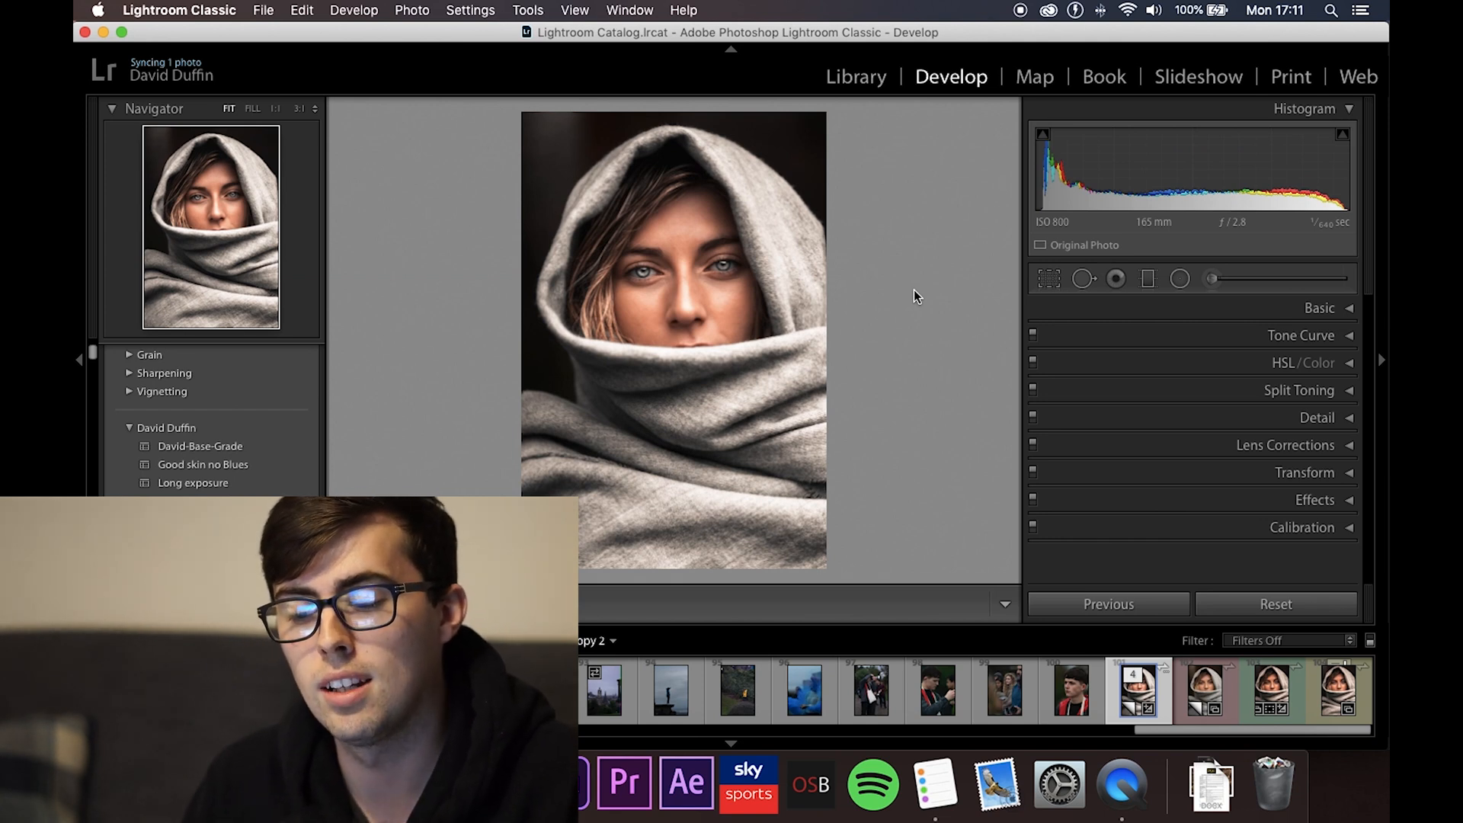
Step: Examine the skin around the inner eye corner and the bridge of the nose up close
left_click(669, 279)
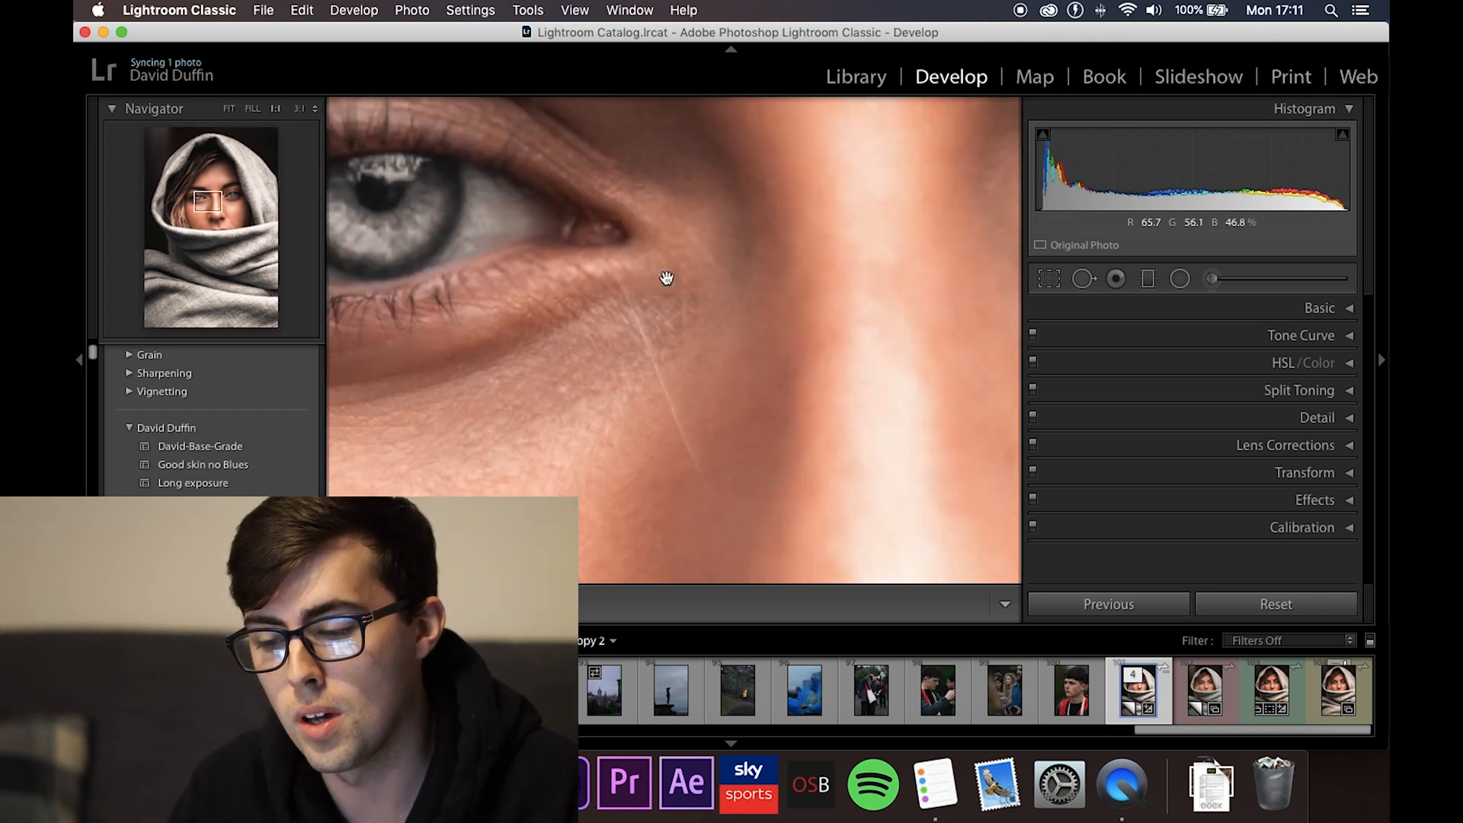
left_click_drag(725, 272, 745, 274)
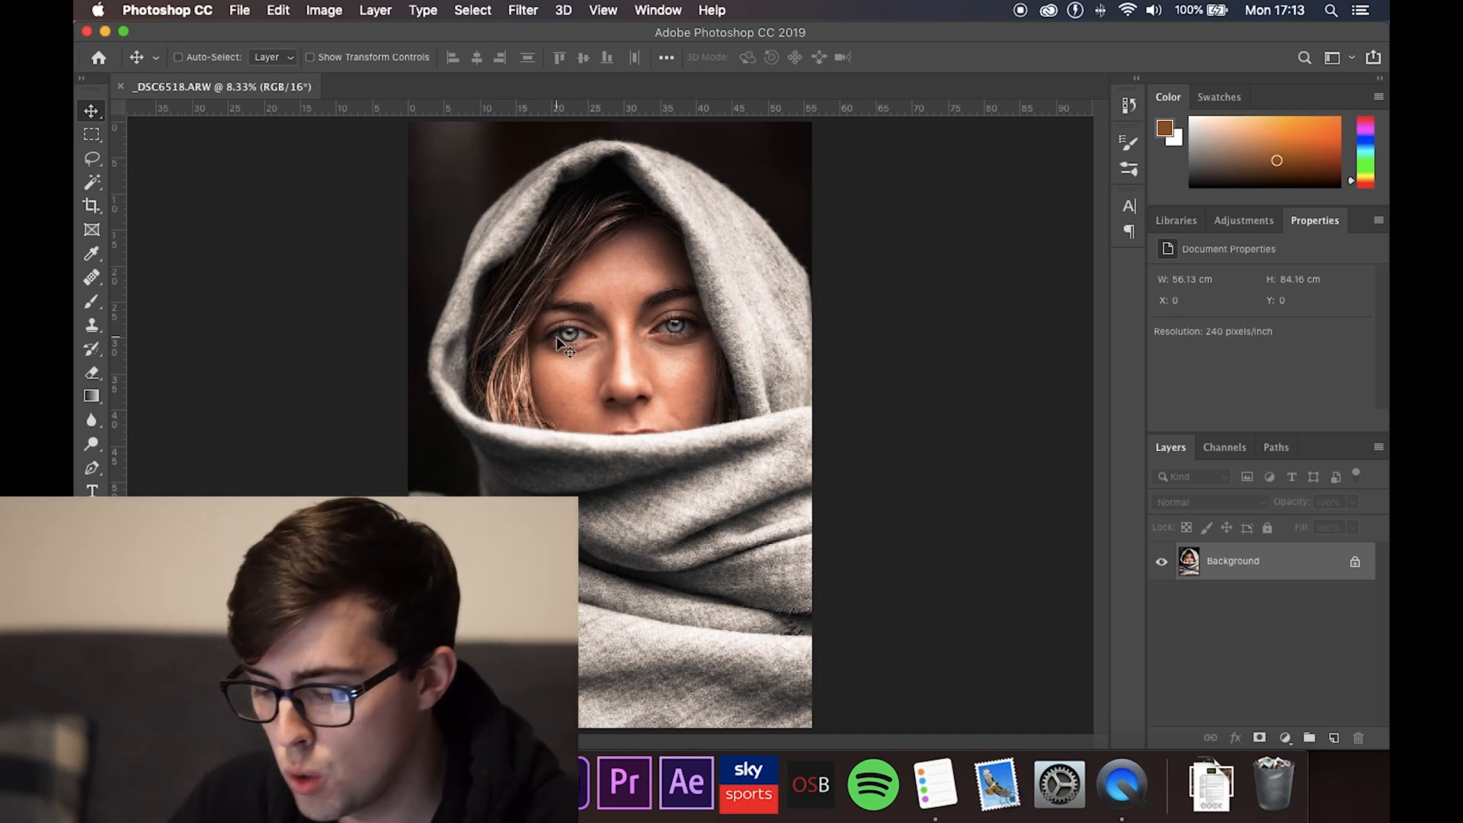
Step: Duplicate the Background layer and activate the Spot Healing Brush tool for skin retouching
right_click(1291, 565)
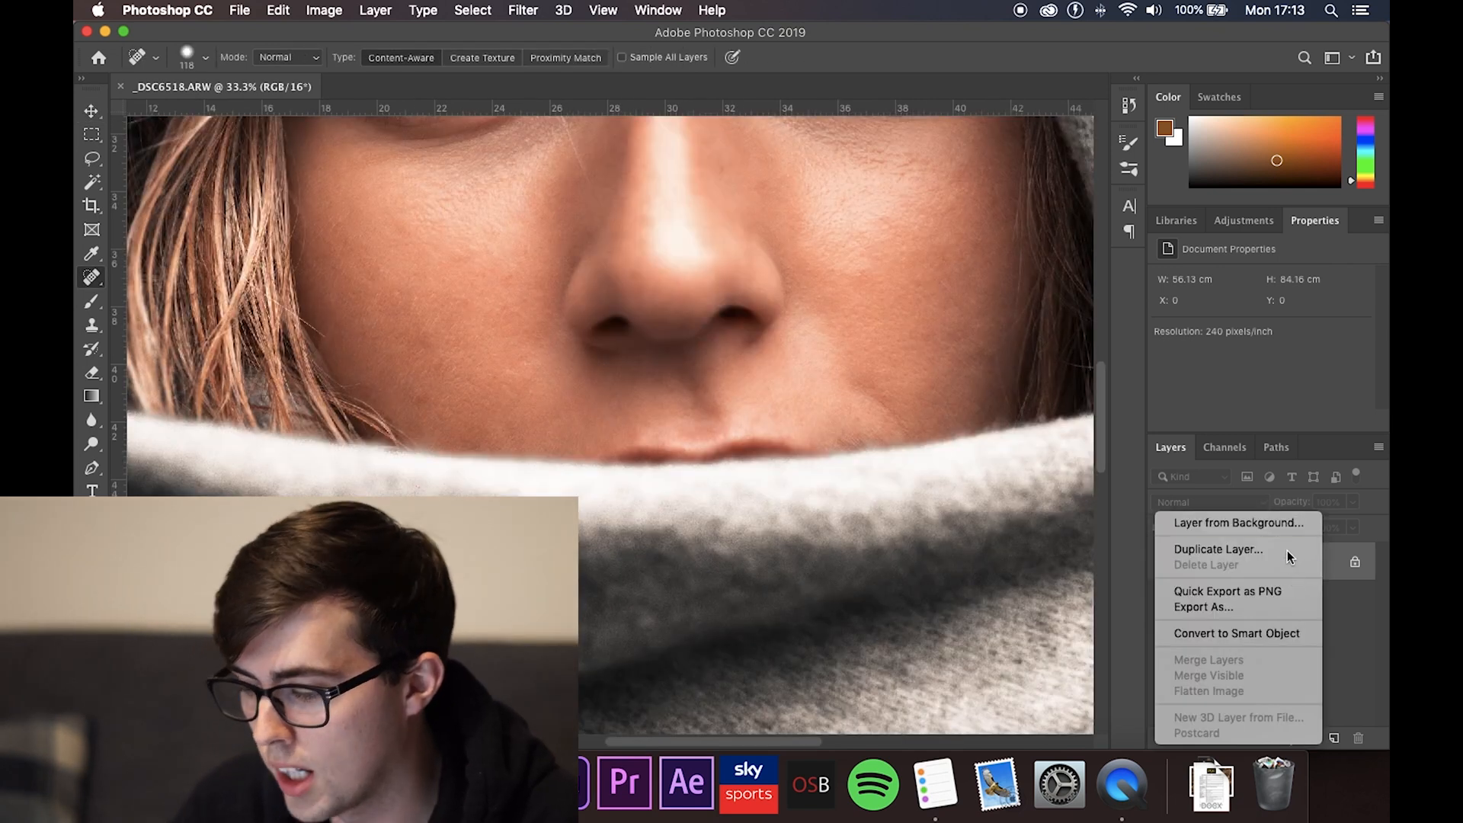
left_click(1287, 550)
key("Return")
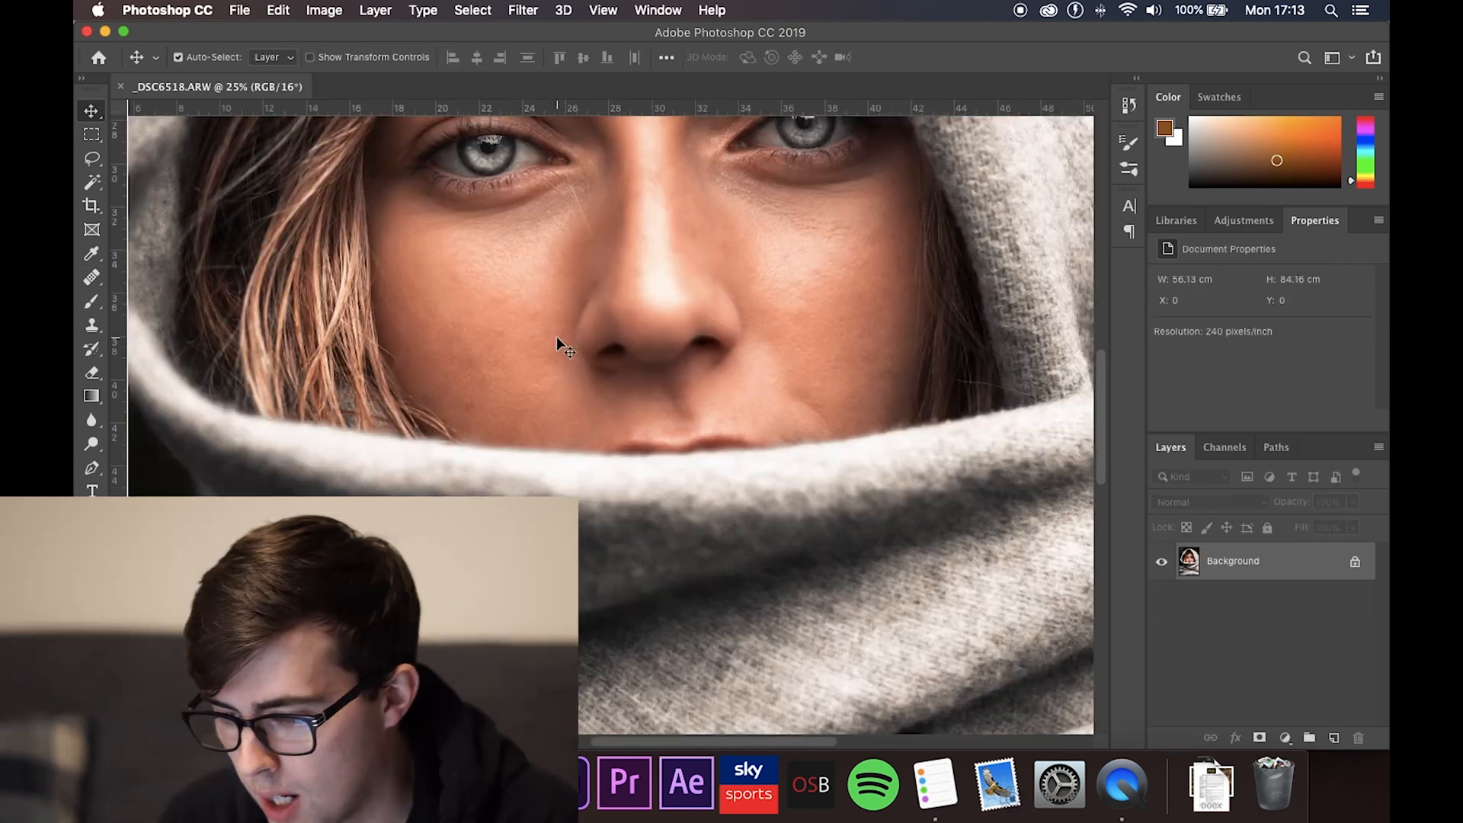
key("super+equal")
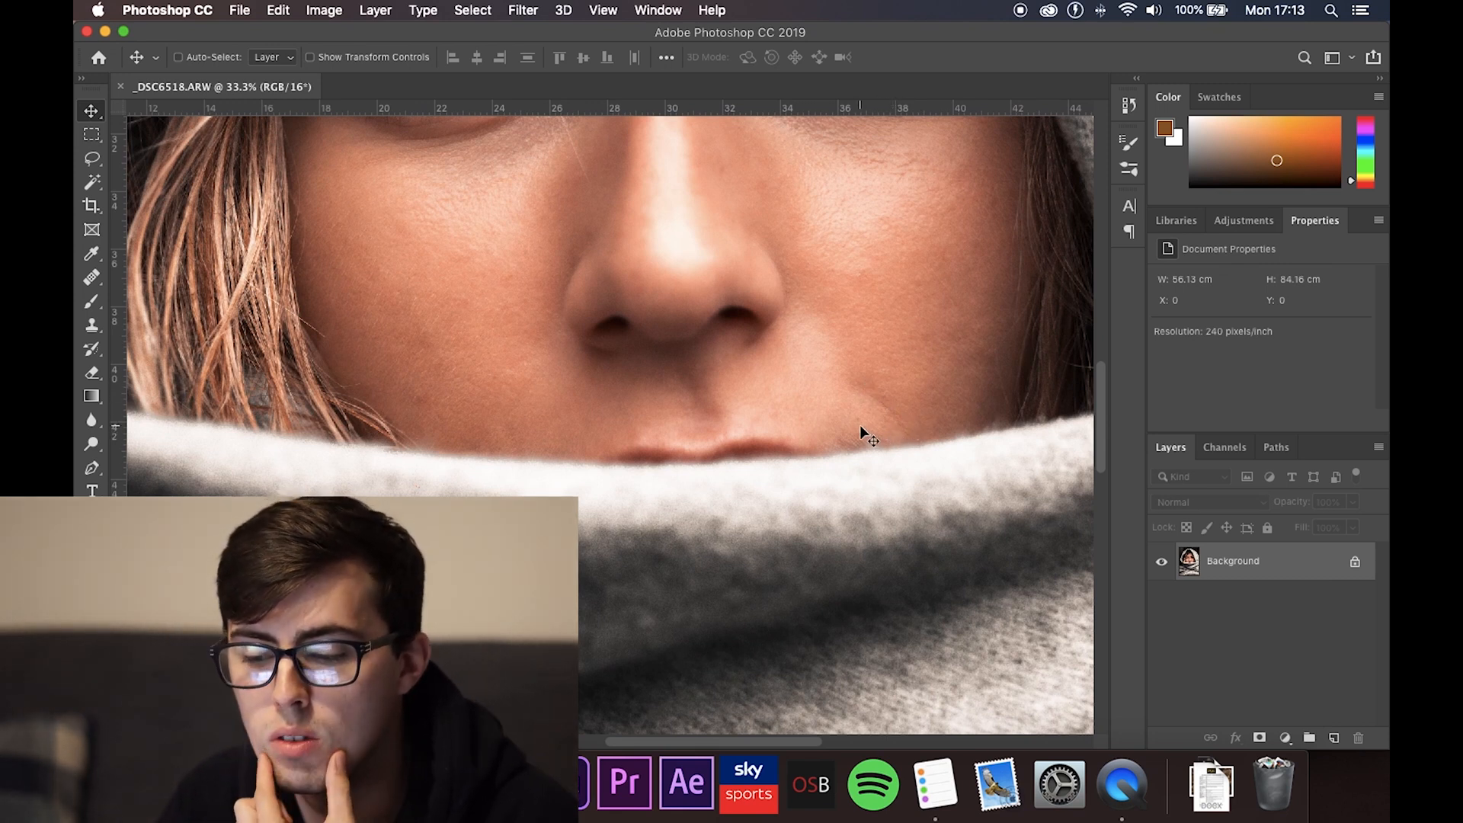
left_click(91, 277)
left_click(157, 278)
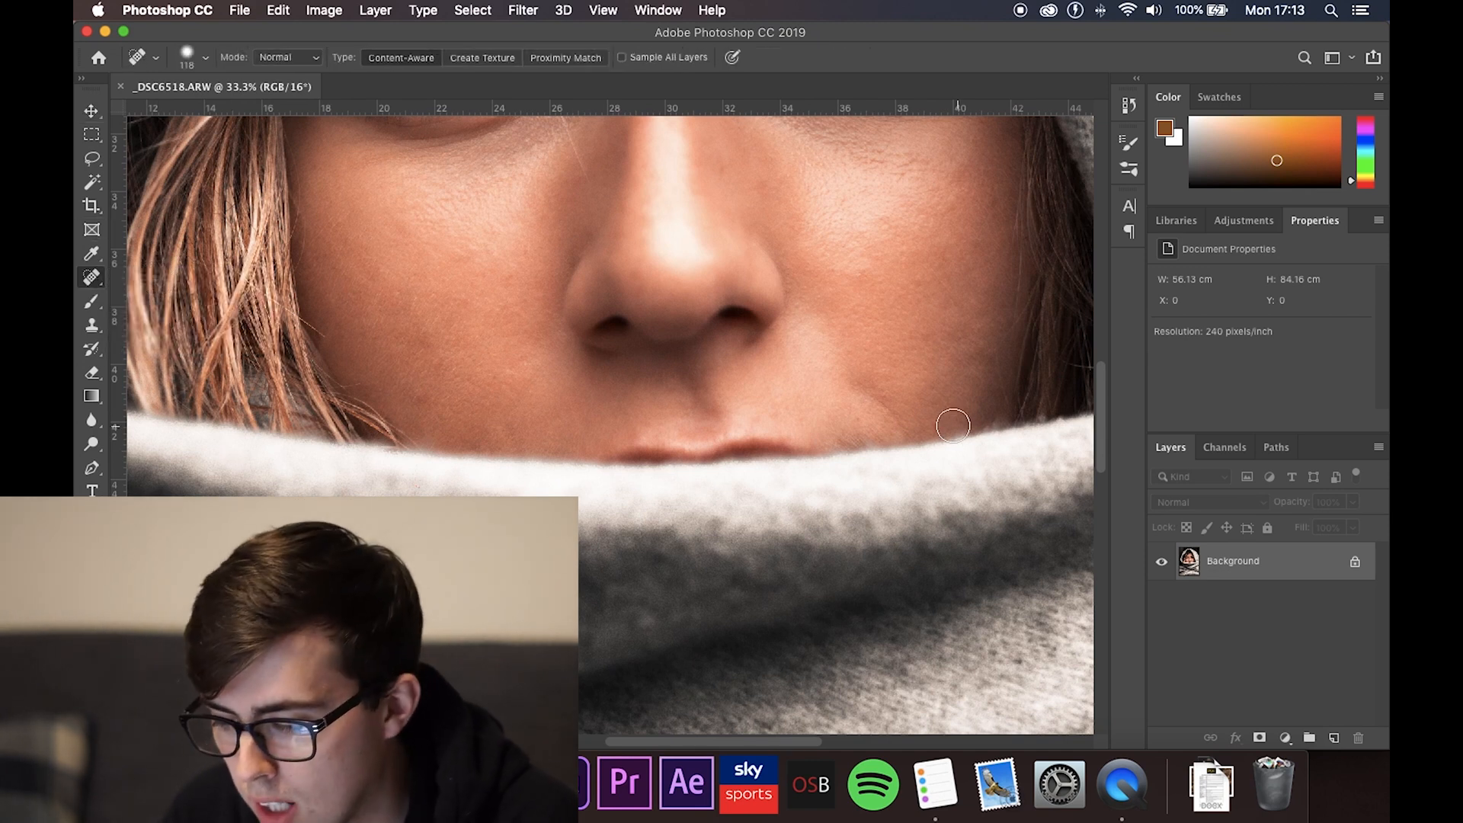
key("super+j")
Step: Heal the blemishes on both cheeks and beside the nose on the duplicated layer
left_click(422, 395)
left_click(445, 366)
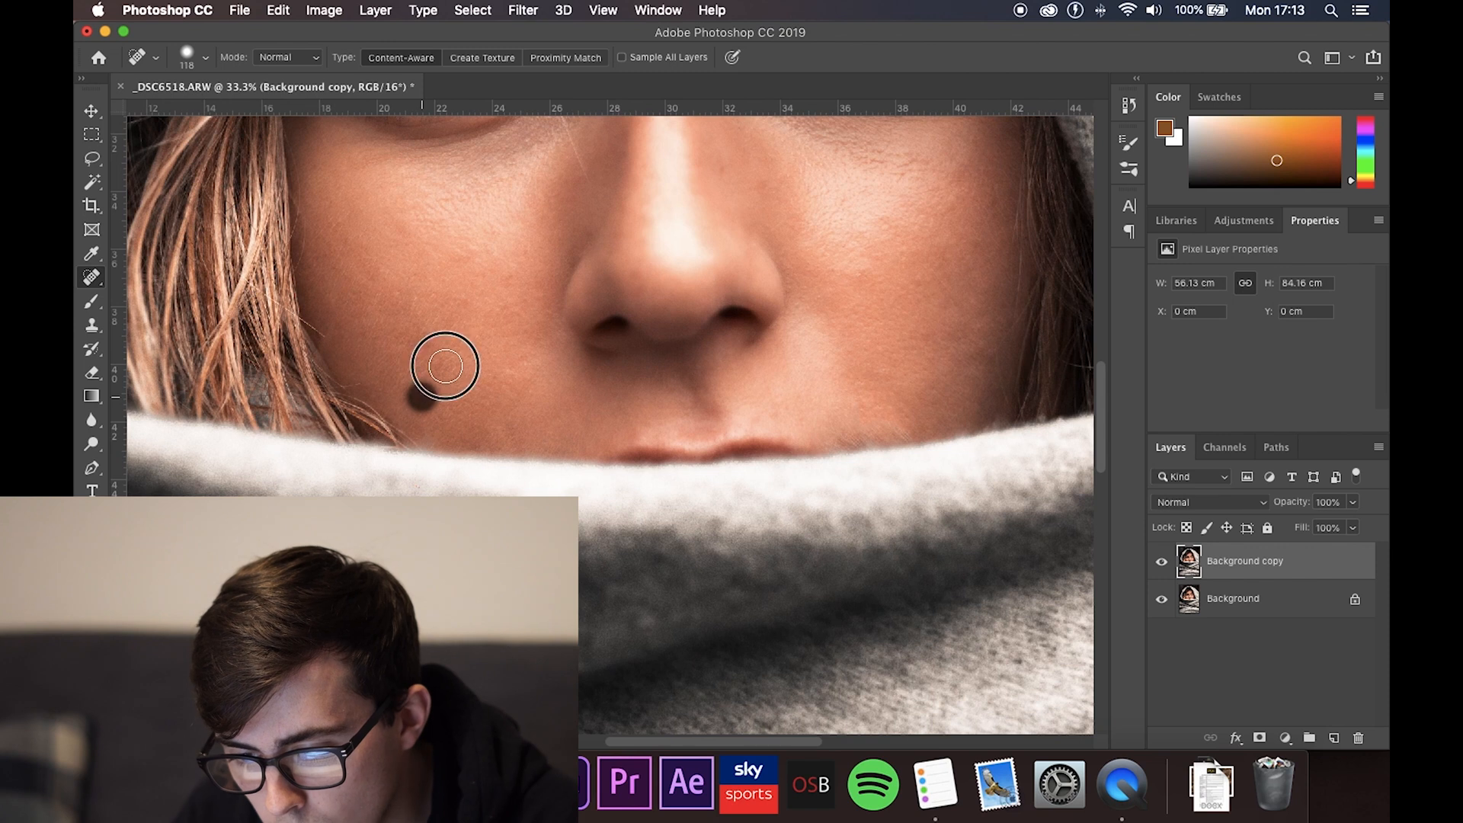
left_click(527, 247)
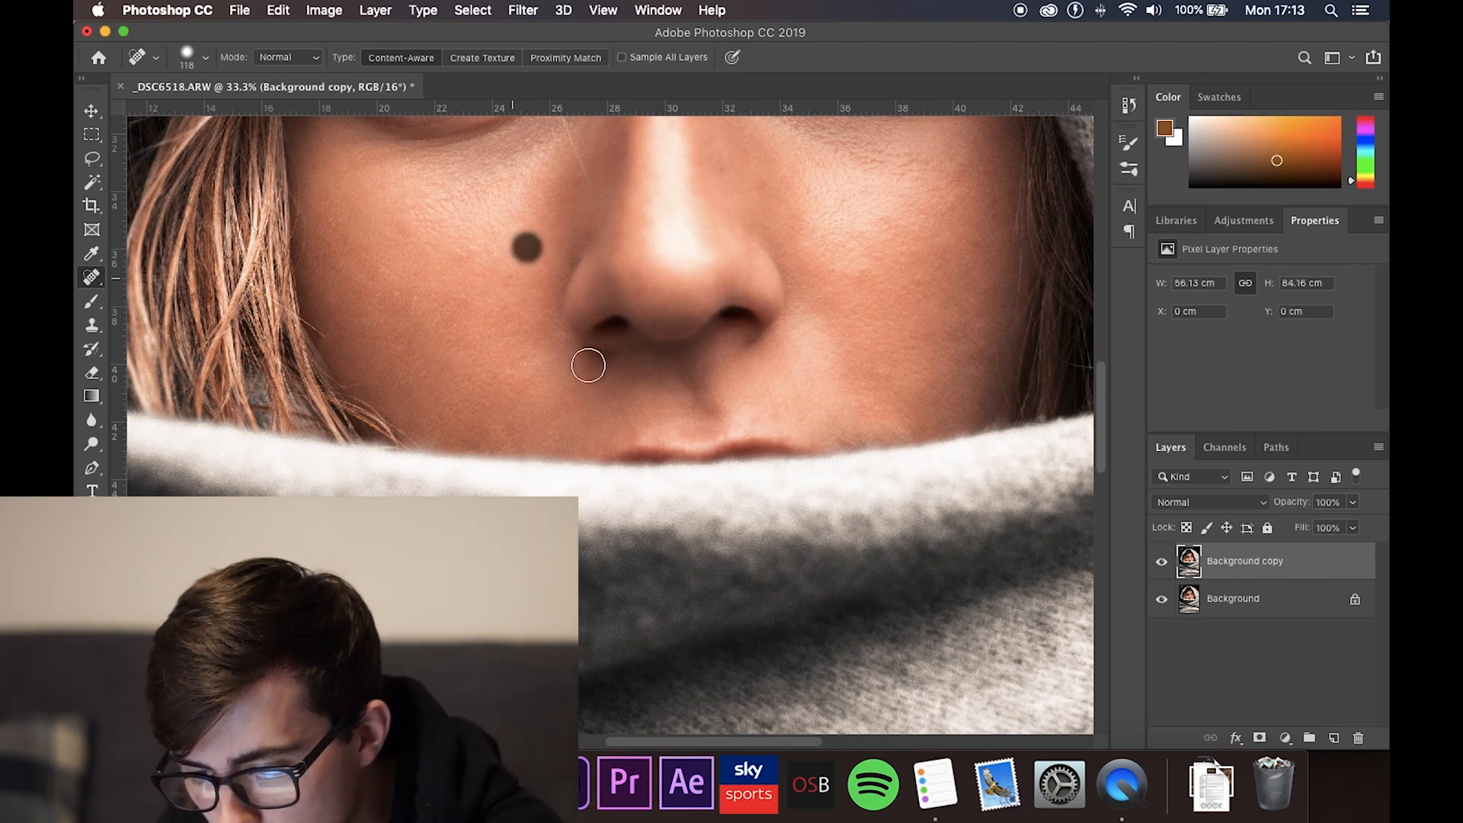
left_click(511, 277)
left_click(905, 337)
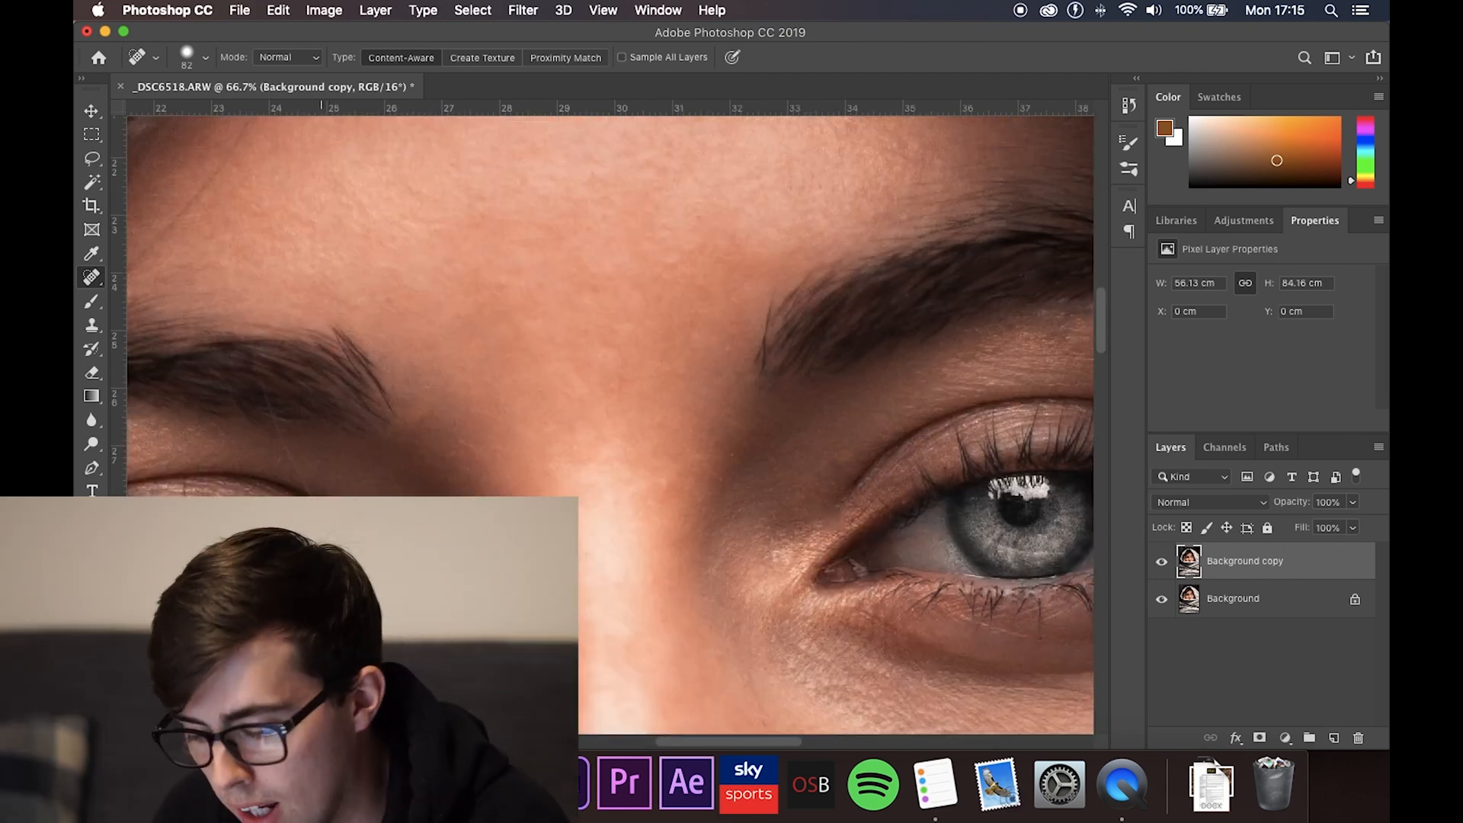
Step: Heal the stray light hair running from the inner eye corner down beside the nose, using a 19 px Spot Healing Brush
key("space")
left_click_drag(452, 446, 521, 319)
left_click_drag(613, 515, 588, 405)
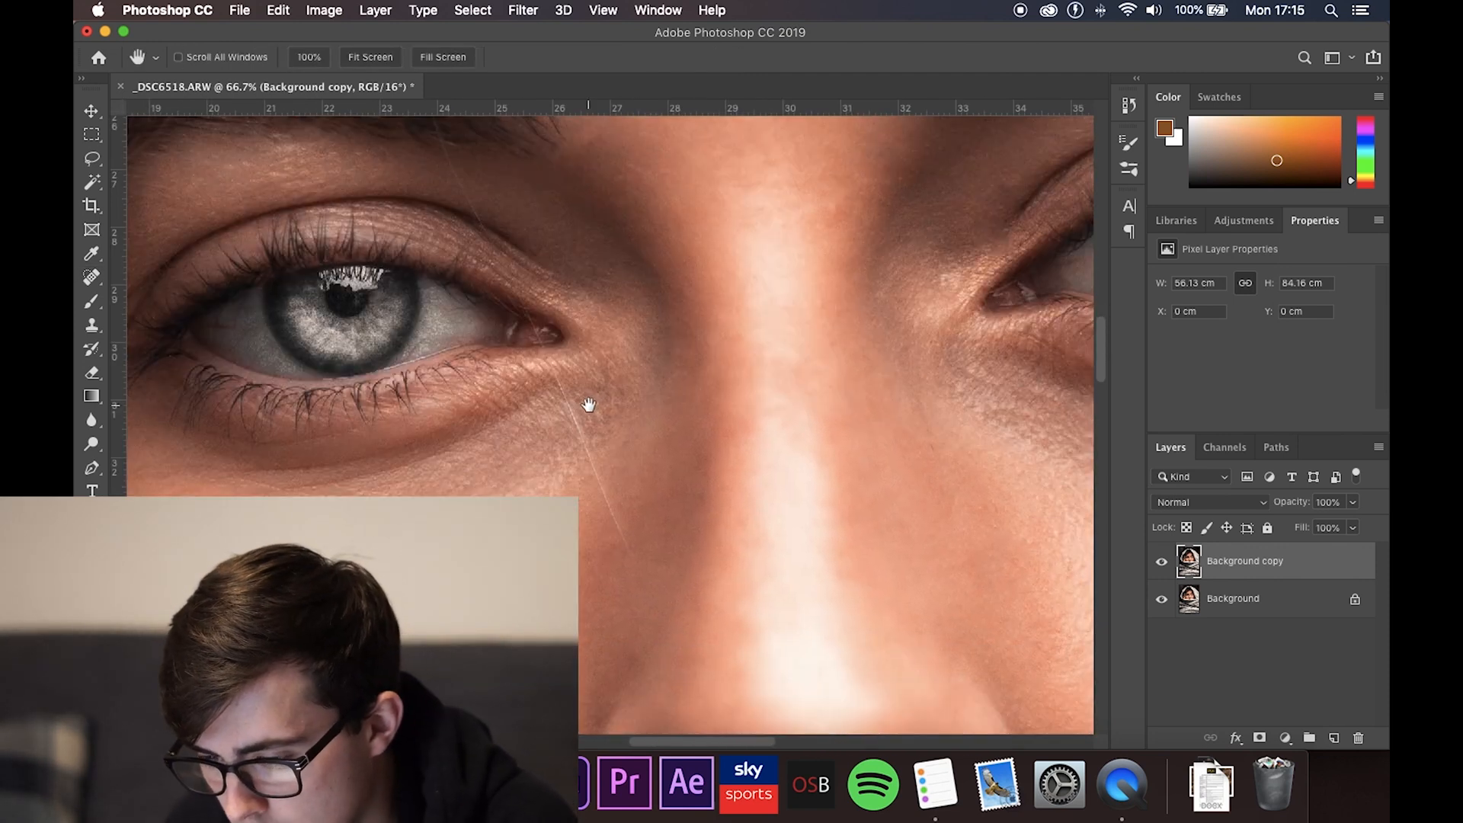
key("super+plus")
left_click_drag(621, 484, 608, 435)
key("super+plus")
left_click_drag(613, 376, 607, 363)
key("j")
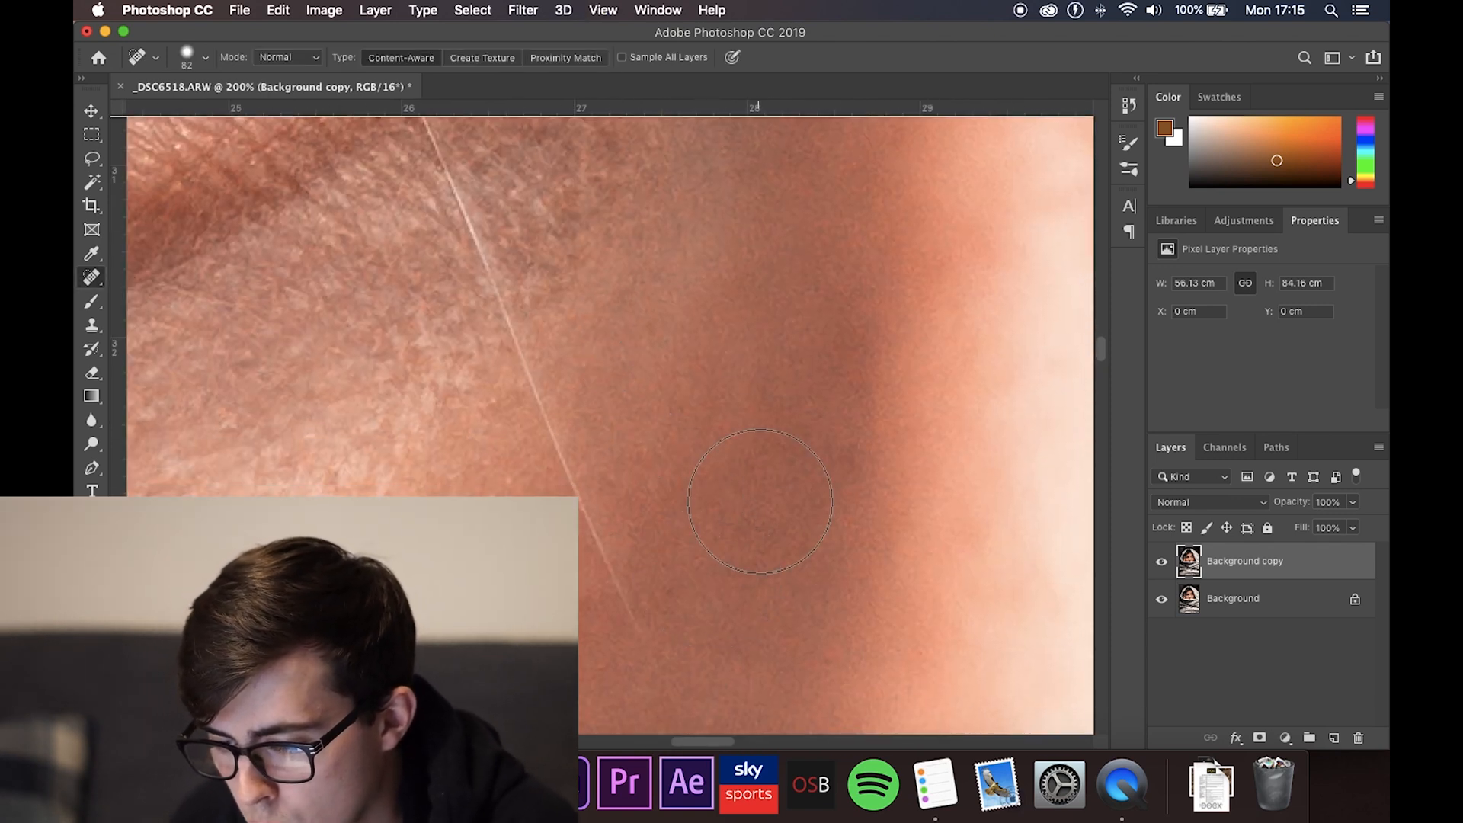
right_click(759, 504)
left_click_drag(858, 536, 815, 532)
right_click(669, 571)
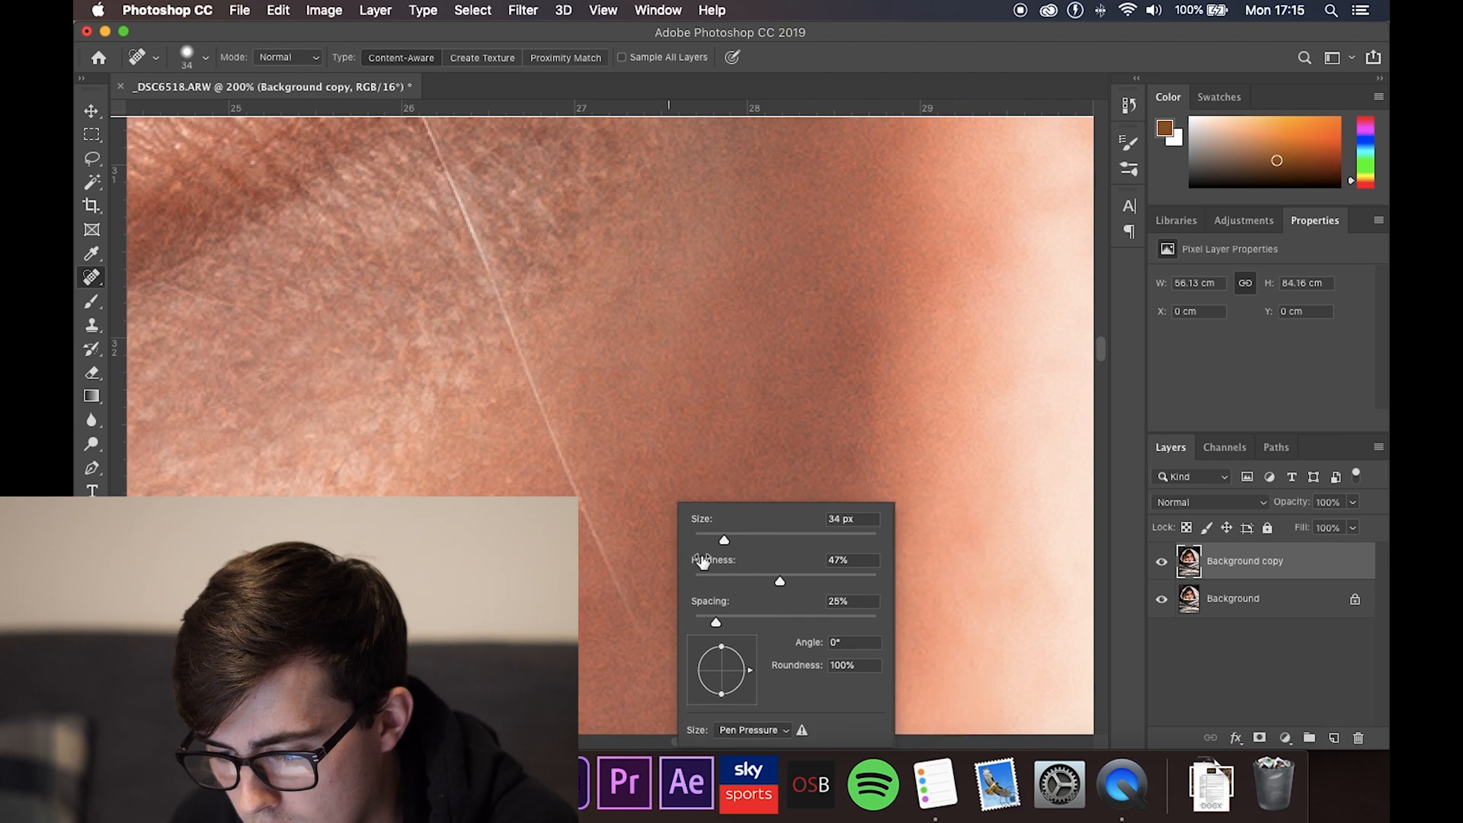
left_click_drag(724, 542, 713, 542)
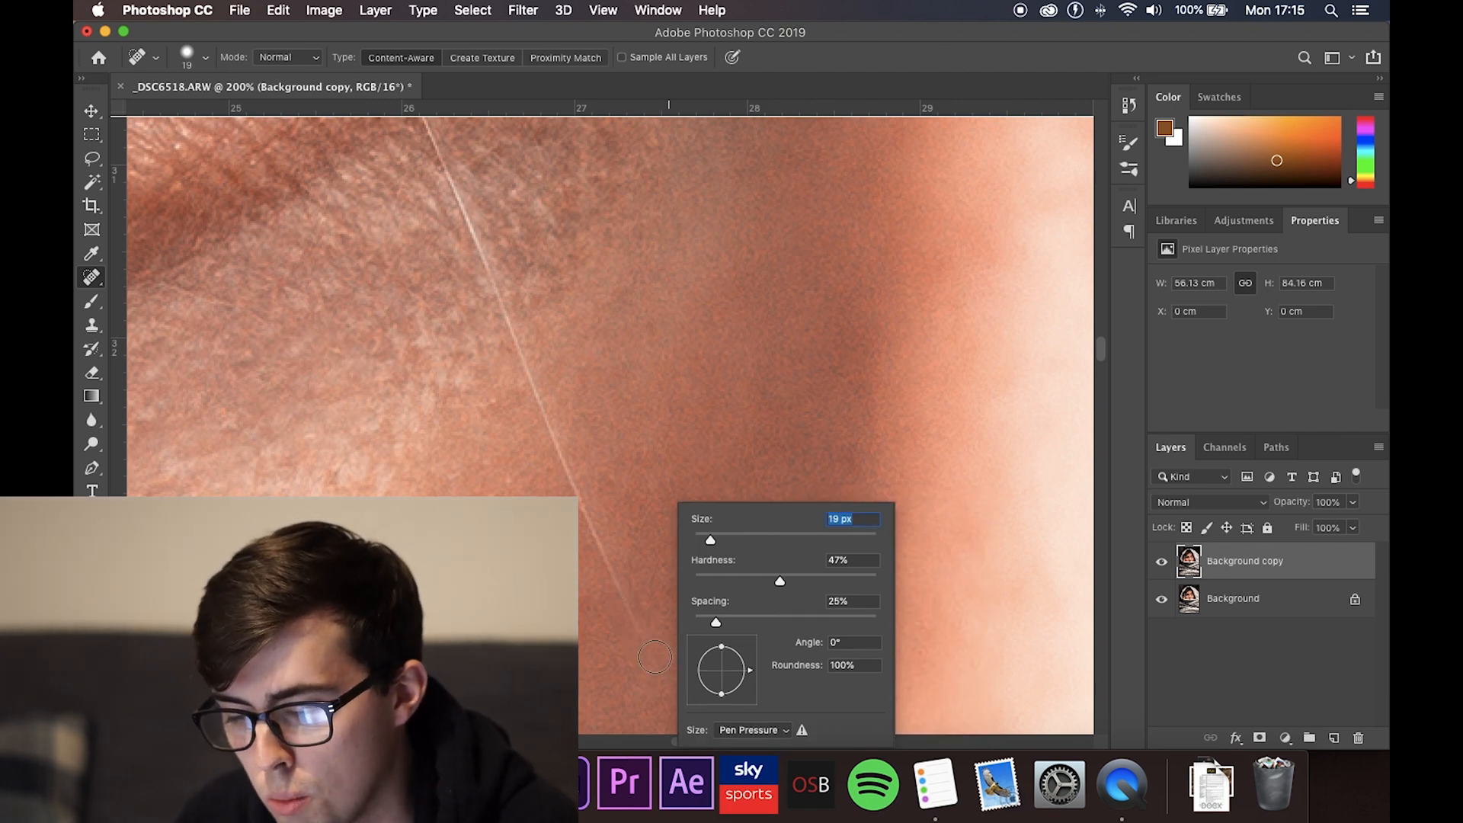
key("Return")
left_click_drag(670, 699, 529, 373)
left_click_drag(496, 289, 519, 352)
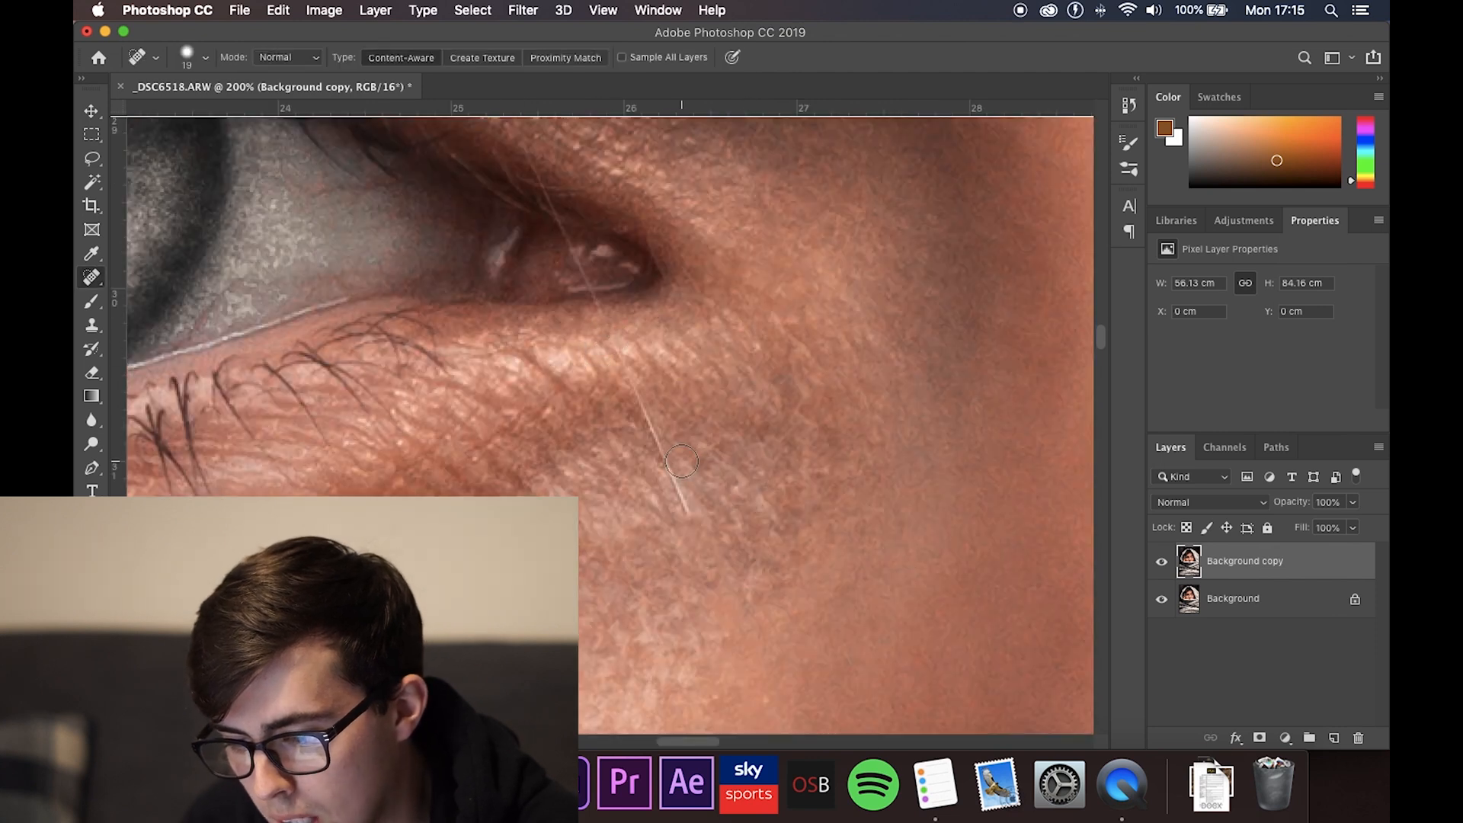
key("bracketright")
key("bracketright")
key("bracketright")
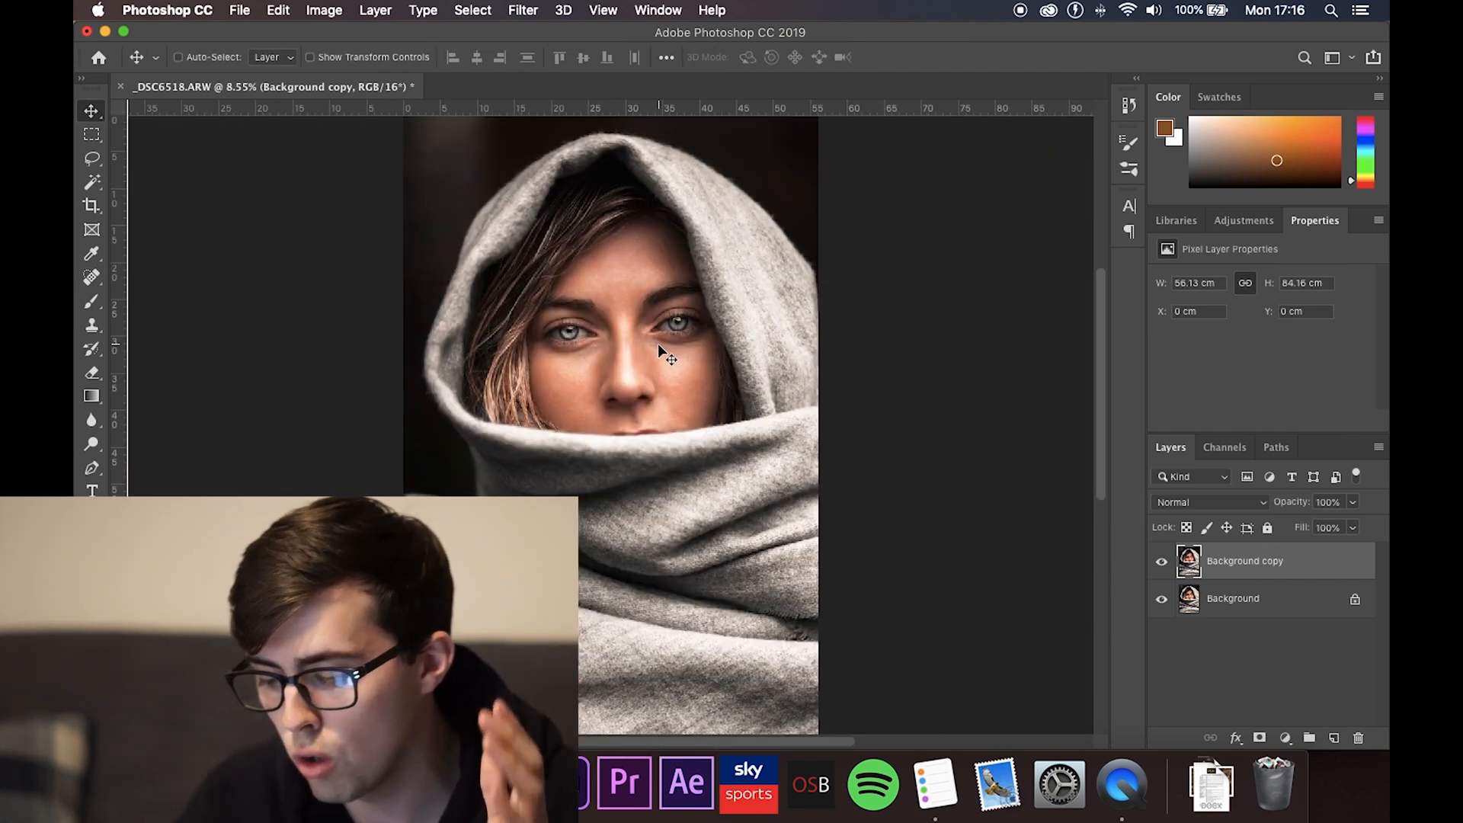
Step: Enlarge the Spot Healing Brush to 64 px and touch up the skin between the eyebrows
key("super+plus")
key("super+plus")
key("super+plus")
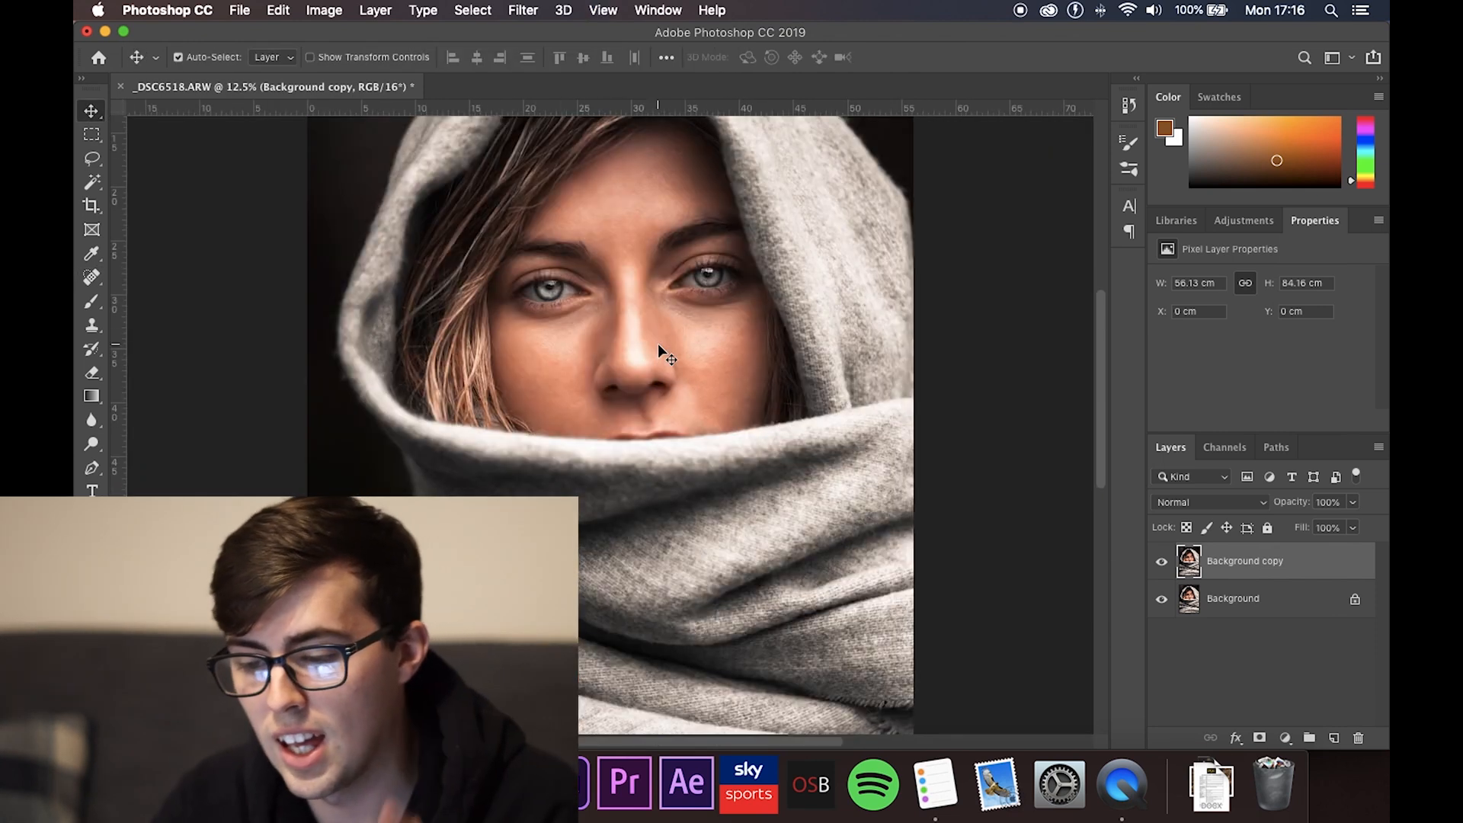
scroll(625, 318, "up", 6)
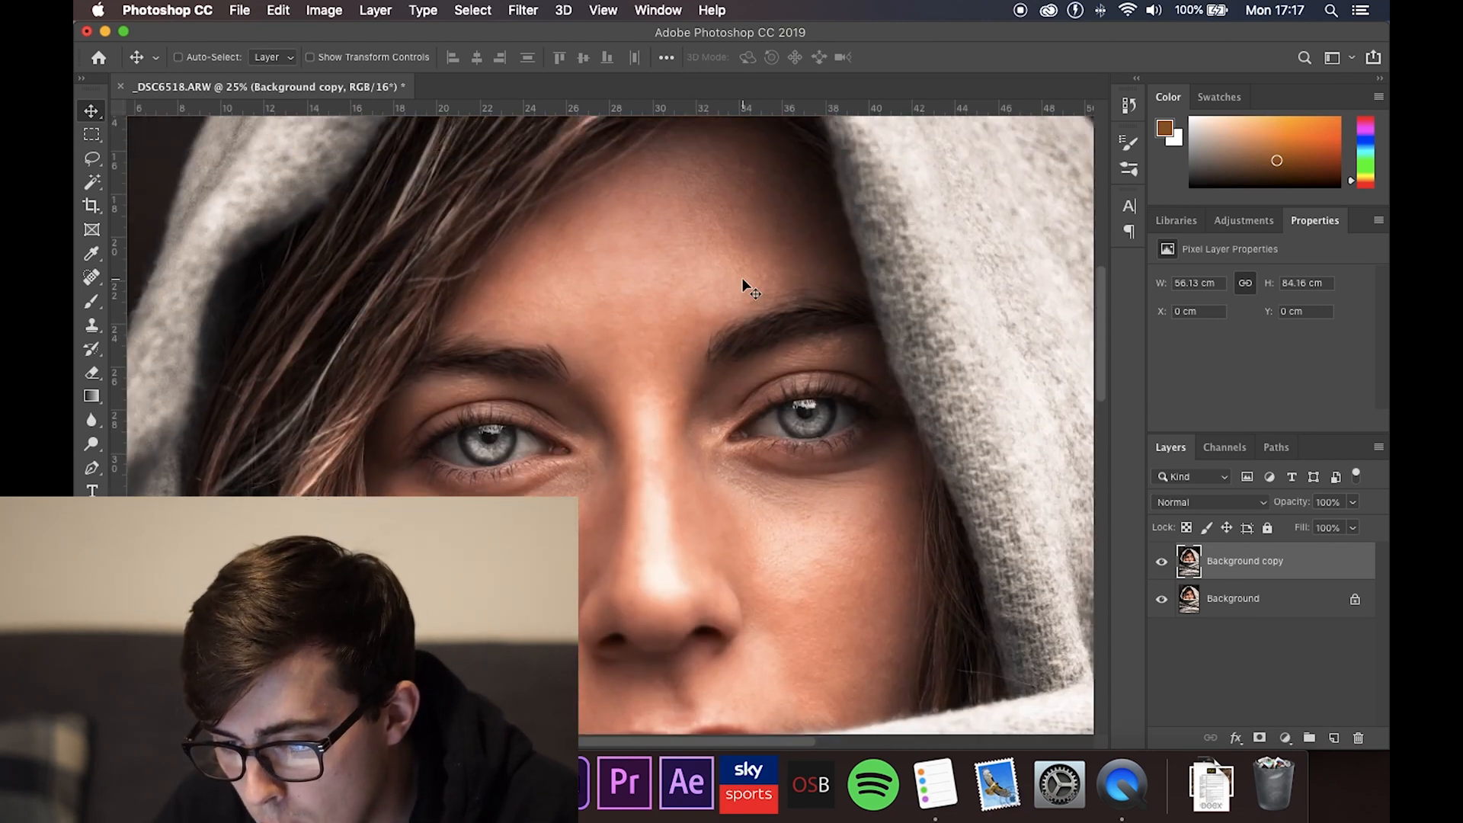
key("j")
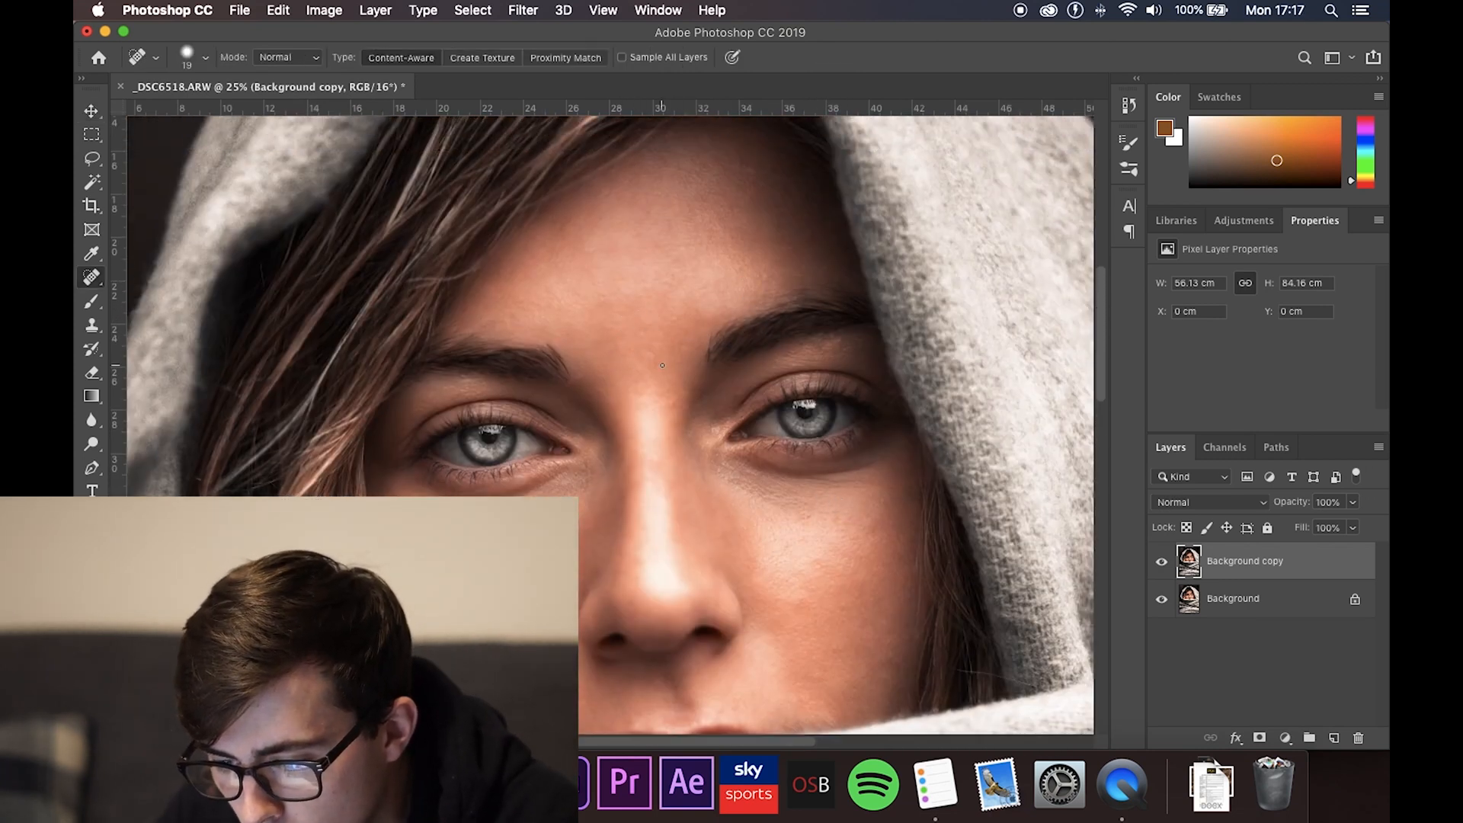
right_click(659, 348)
left_click_drag(707, 380, 740, 381)
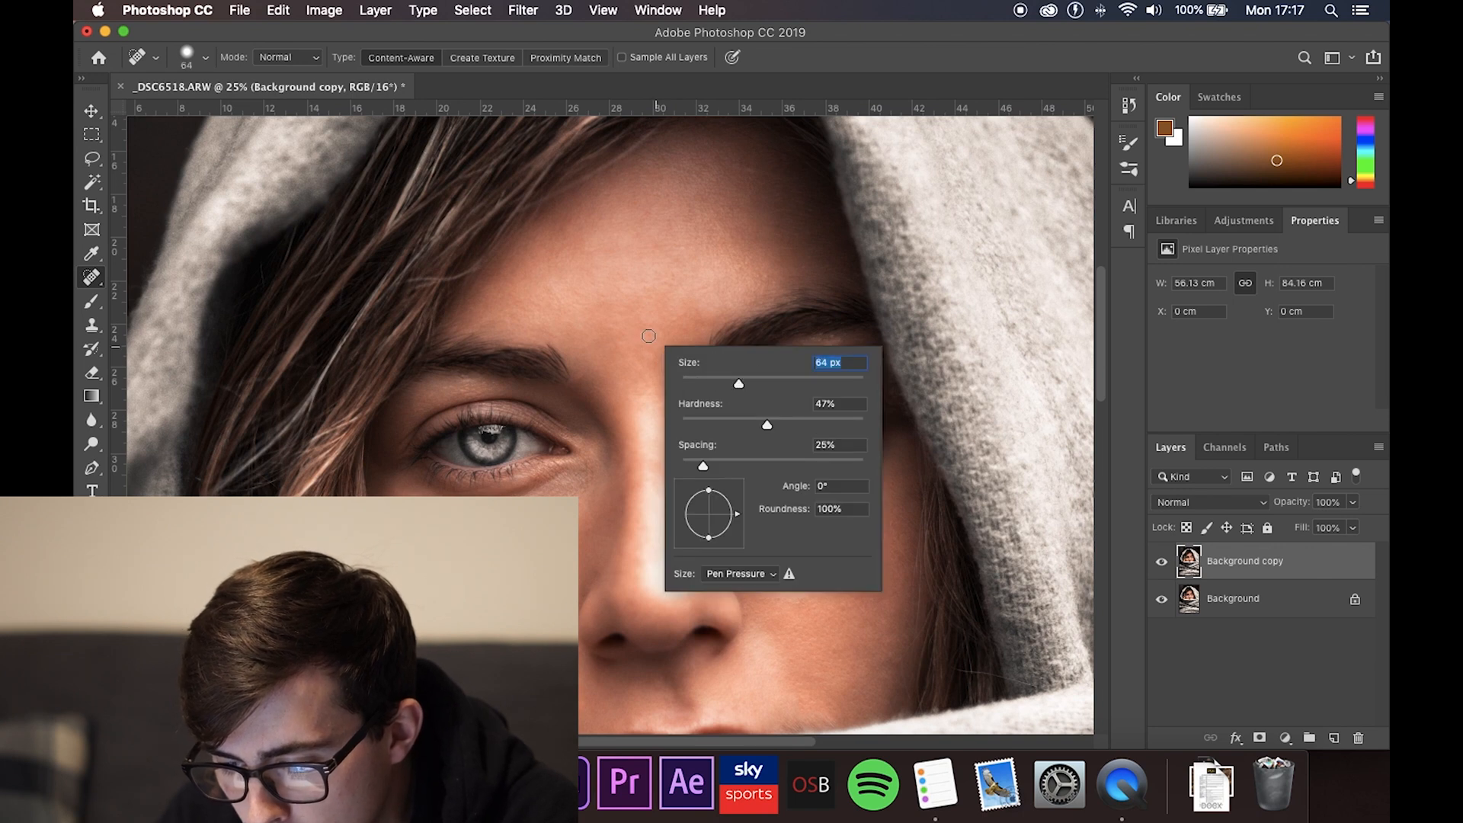
left_click(646, 331)
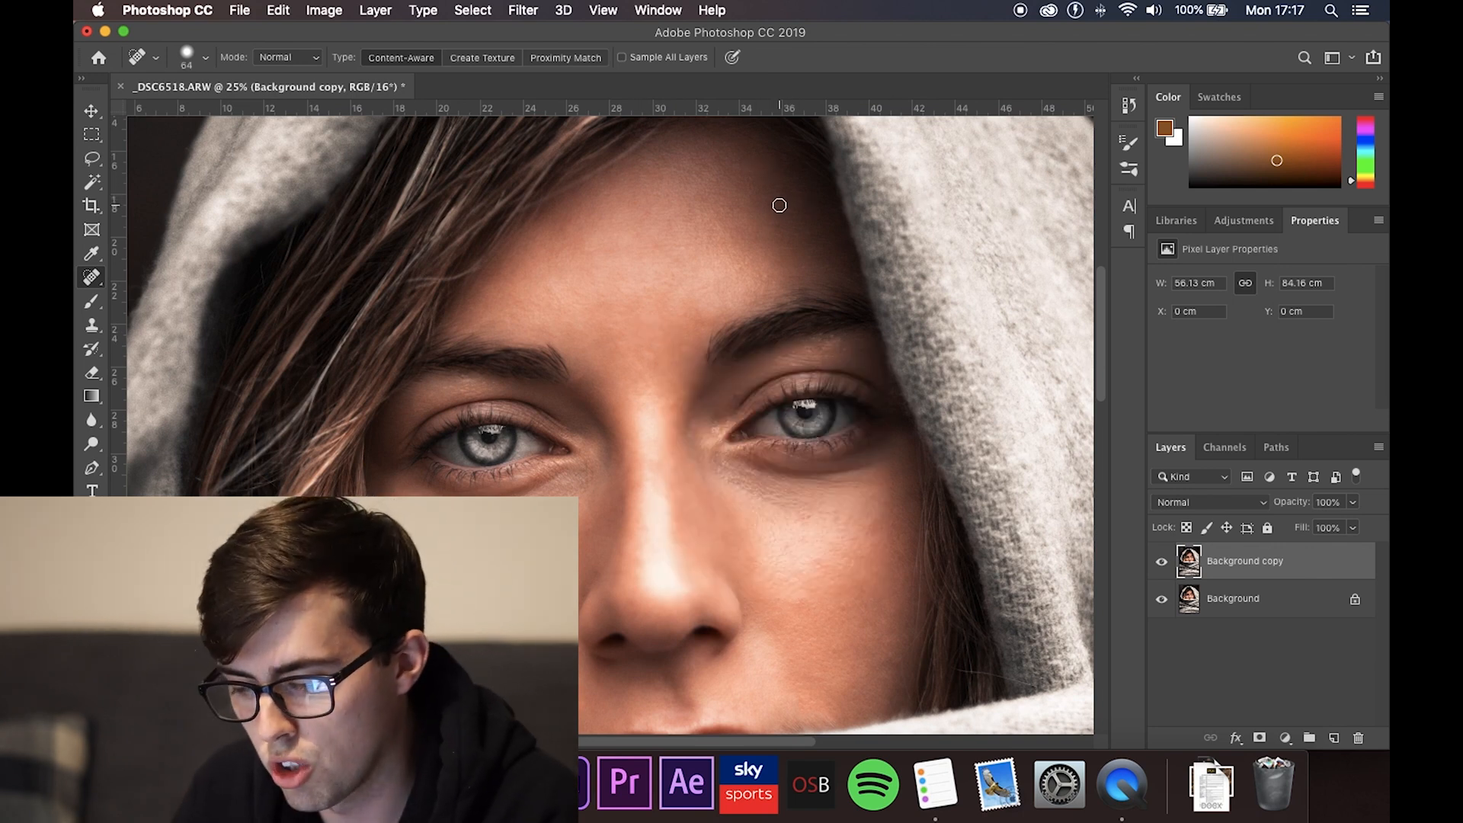
Step: Duplicate the retouched Background copy layer and apply a Gaussian Blur with a 5.0 pixel radius to the duplicate
key("v")
key("super+0")
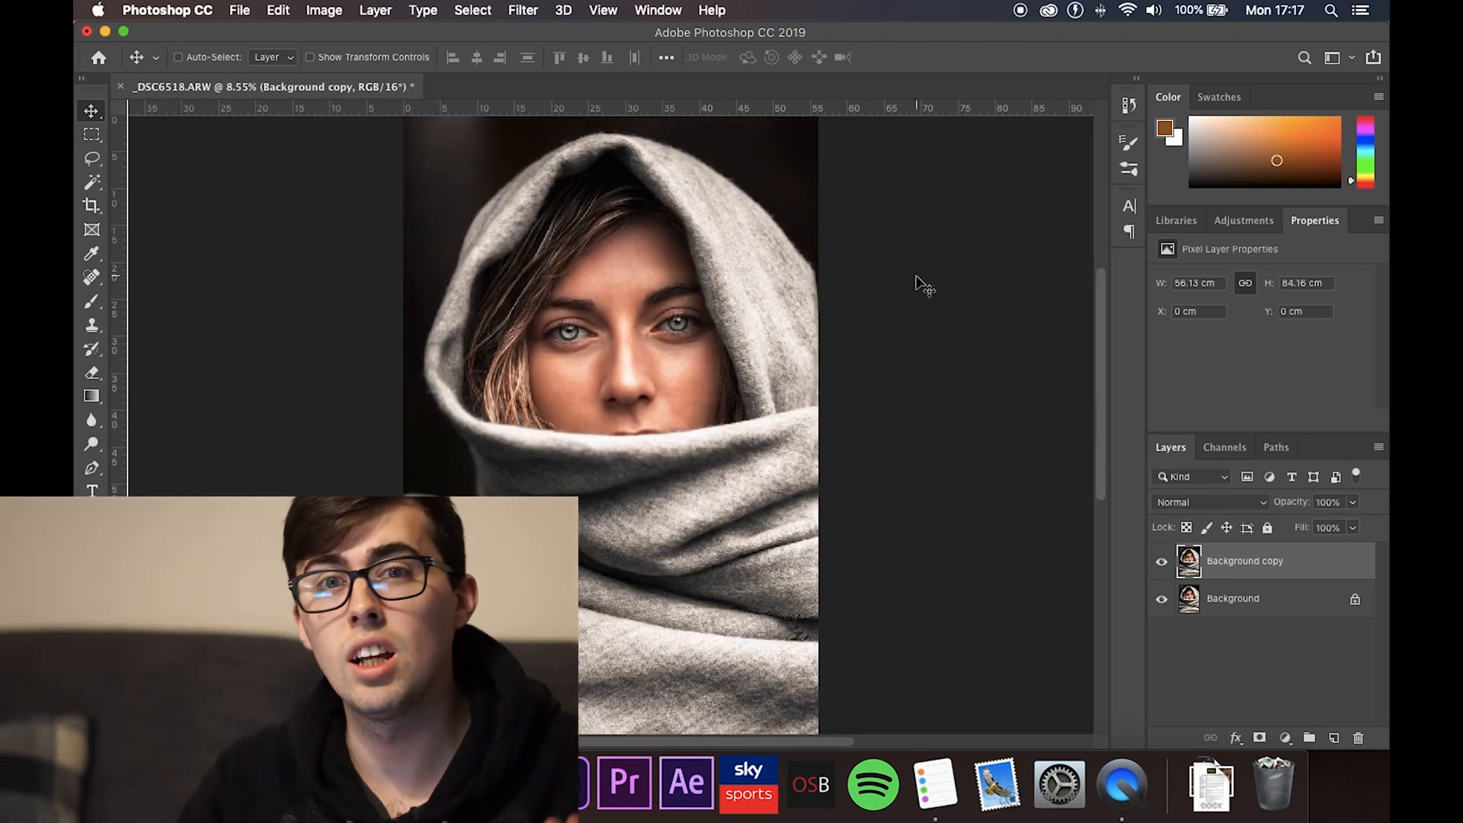
right_click(1297, 559)
left_click(1196, 633)
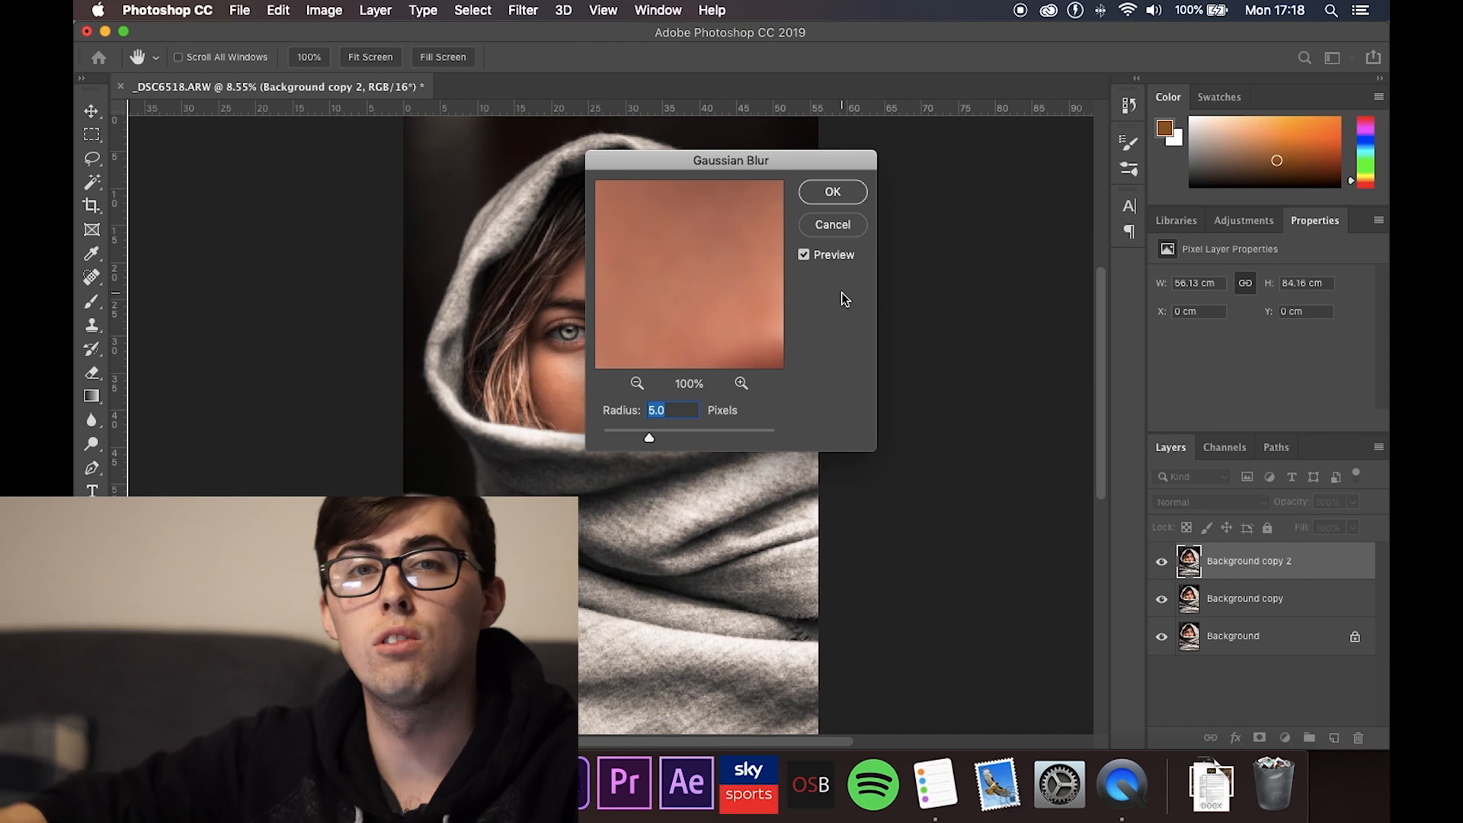
key("Return")
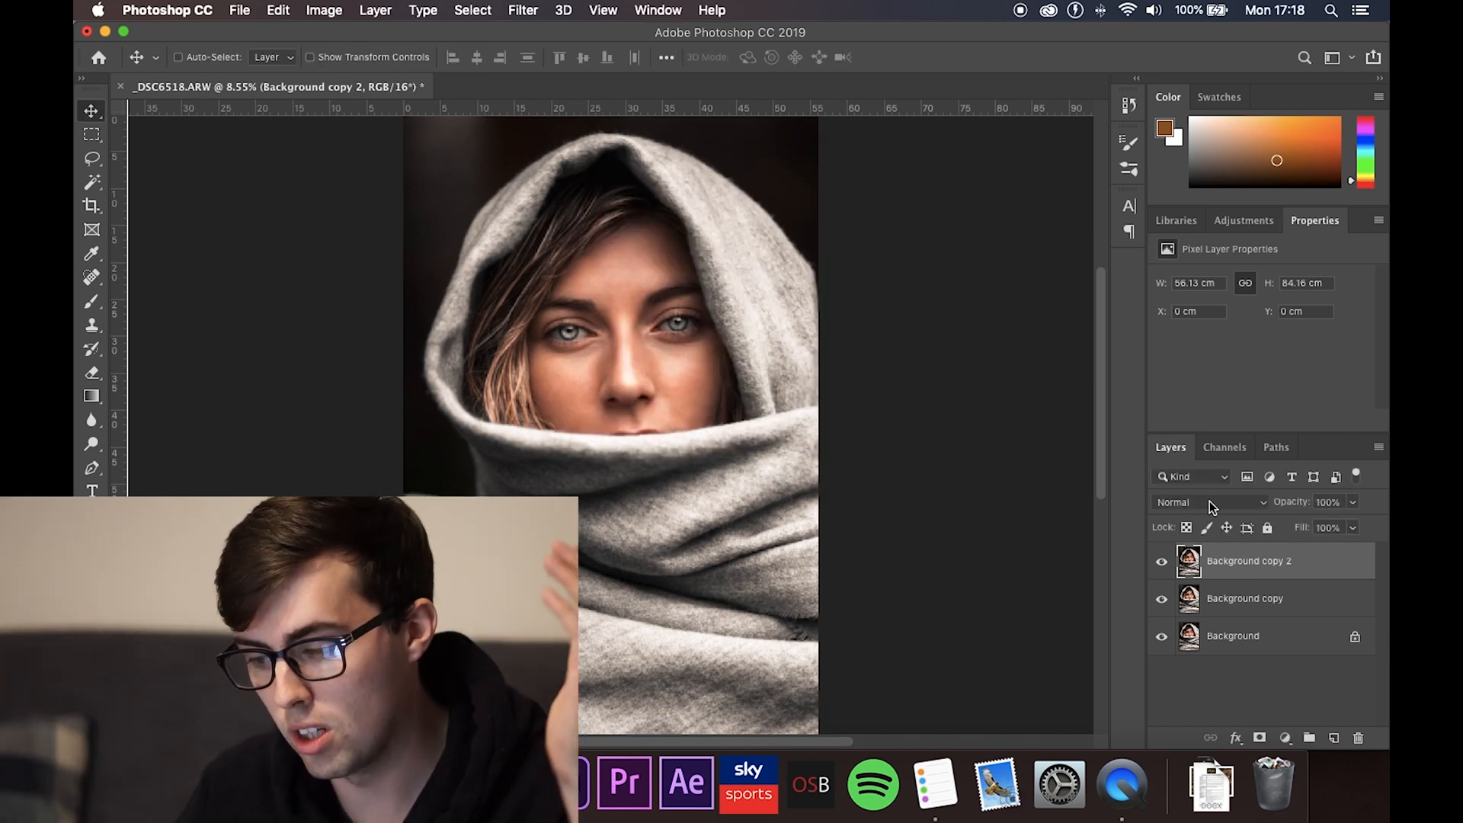
Step: Set the blurred layer's blend mode to Screen and its opacity to 20%
left_click(1209, 502)
left_click(1177, 632)
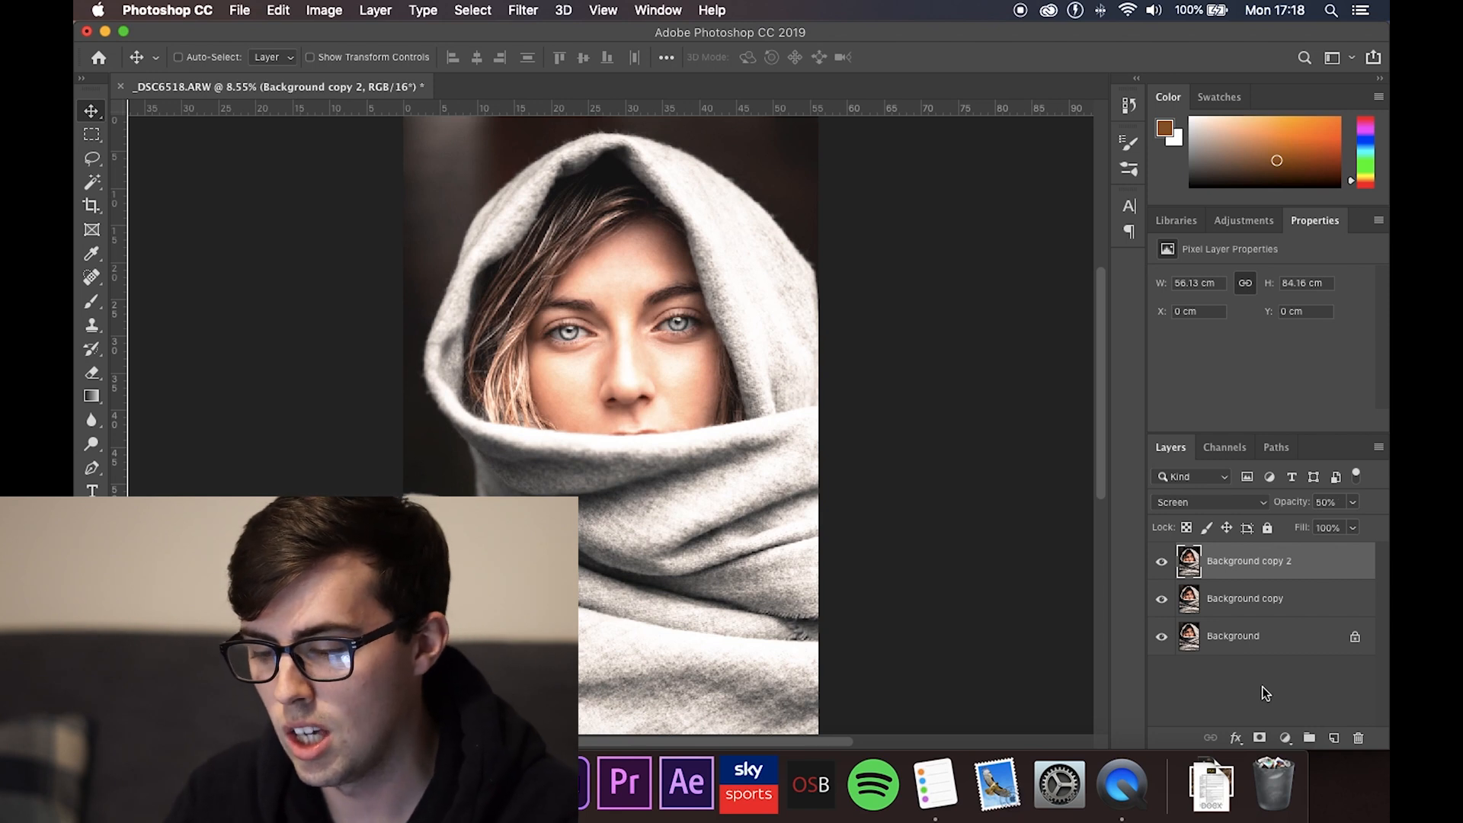
key("5")
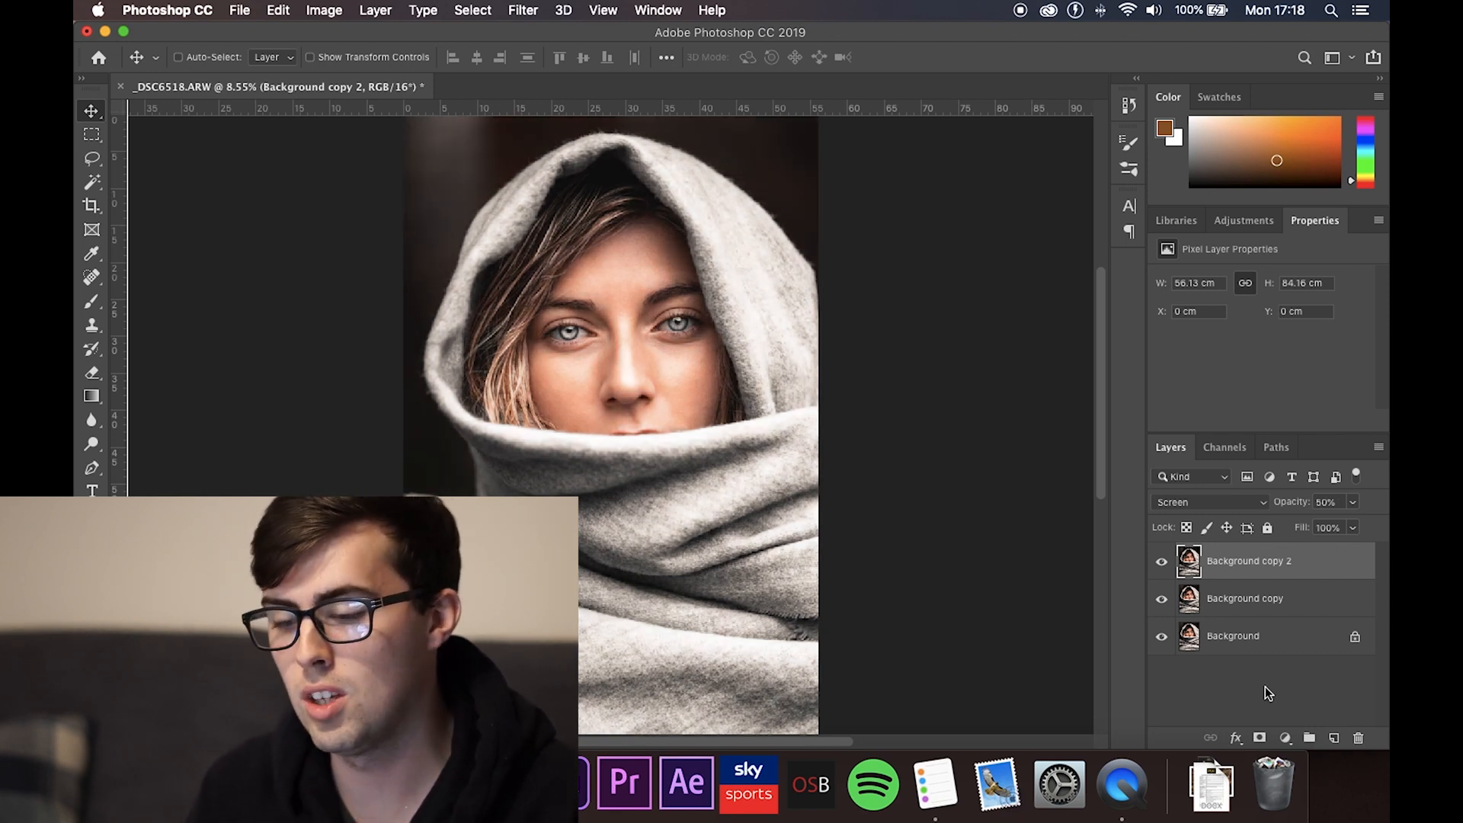
key("2")
key("5")
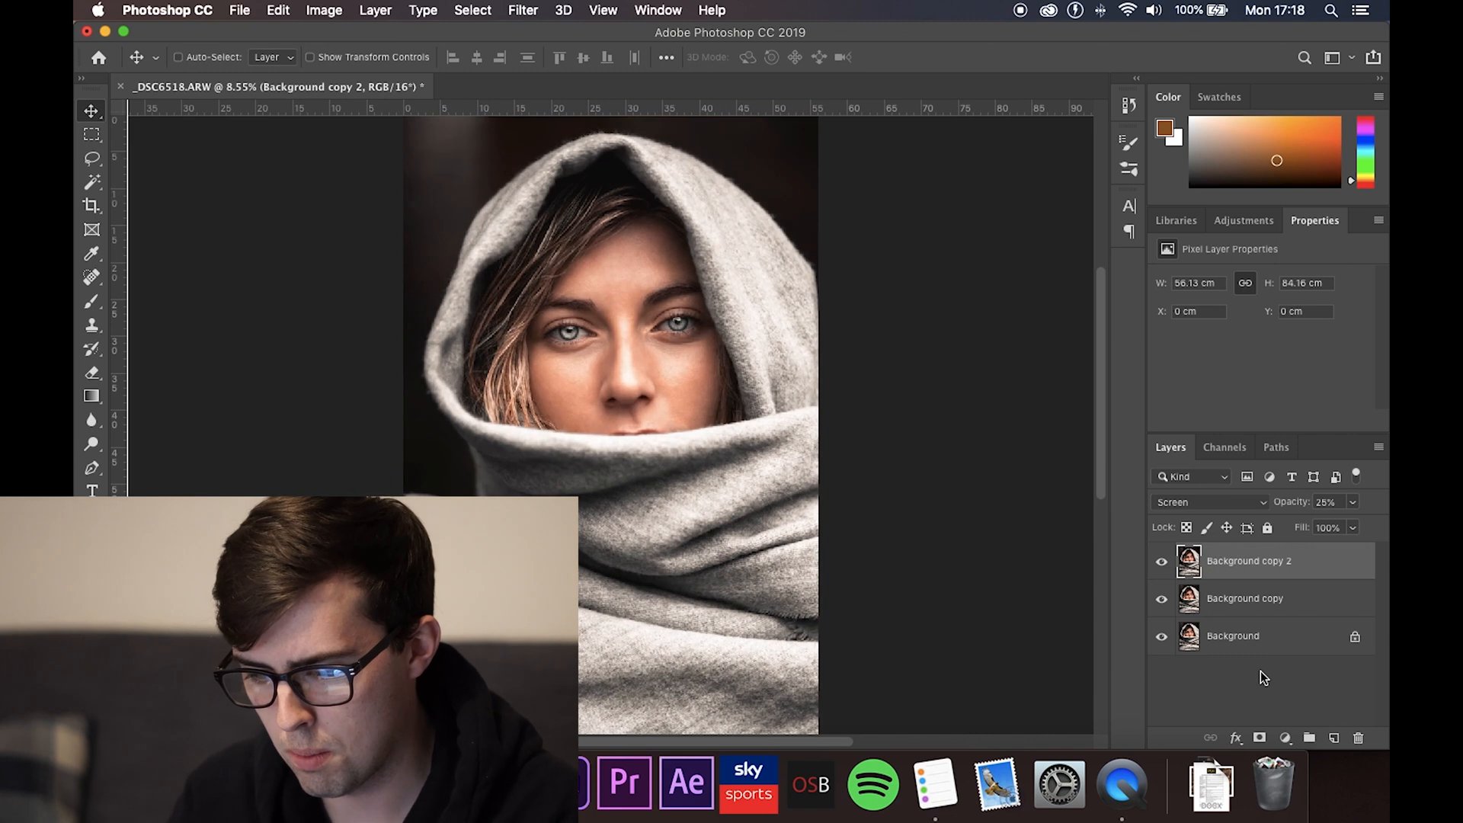
key("2")
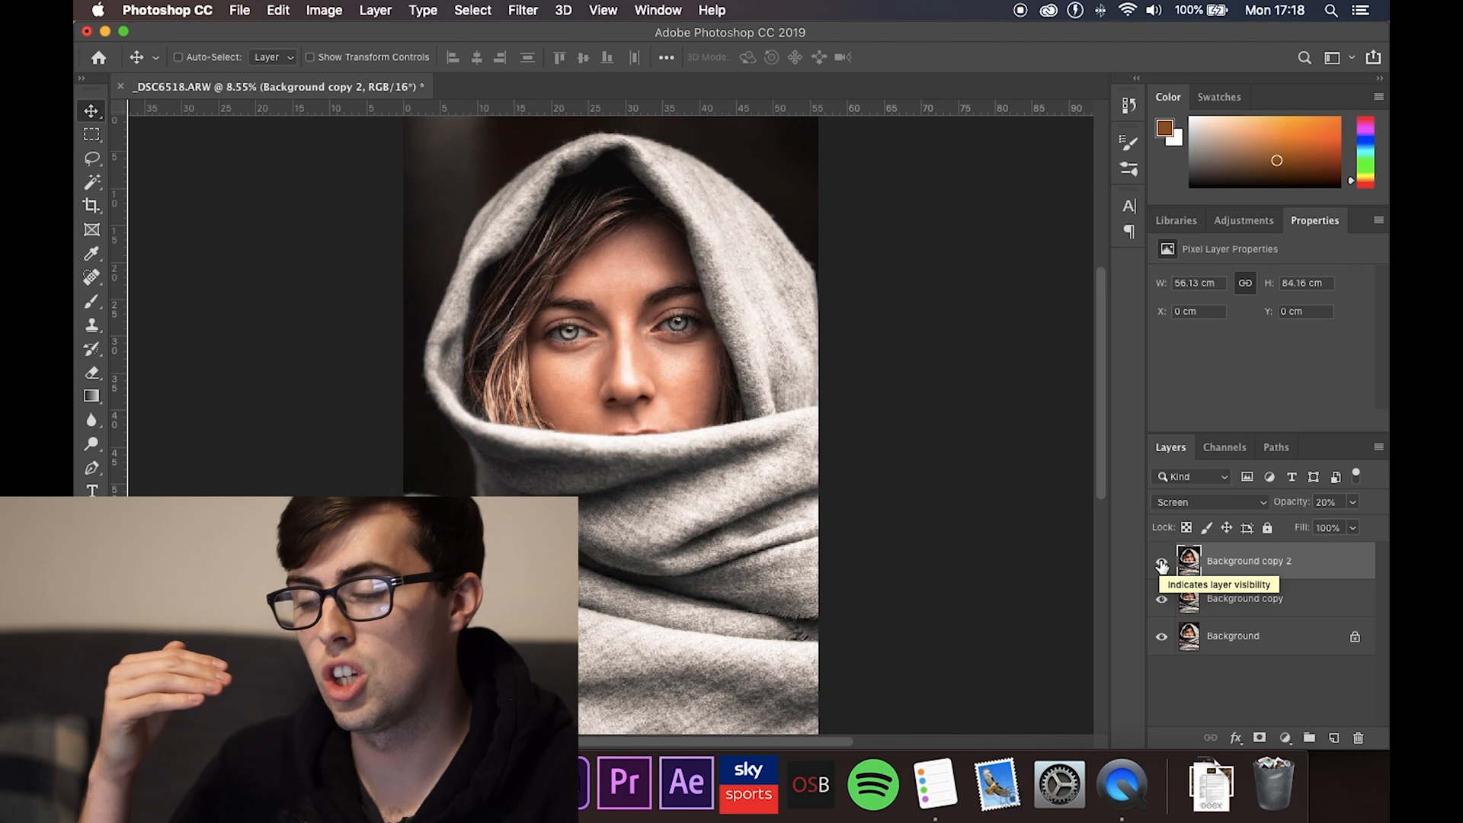
Step: Compare the portrait with and without the blurred Screen layer by toggling that layer's visibility
left_click(1161, 565)
left_click(1161, 564)
left_click(1161, 564)
left_click(1161, 565)
left_click(1161, 564)
left_click(1161, 565)
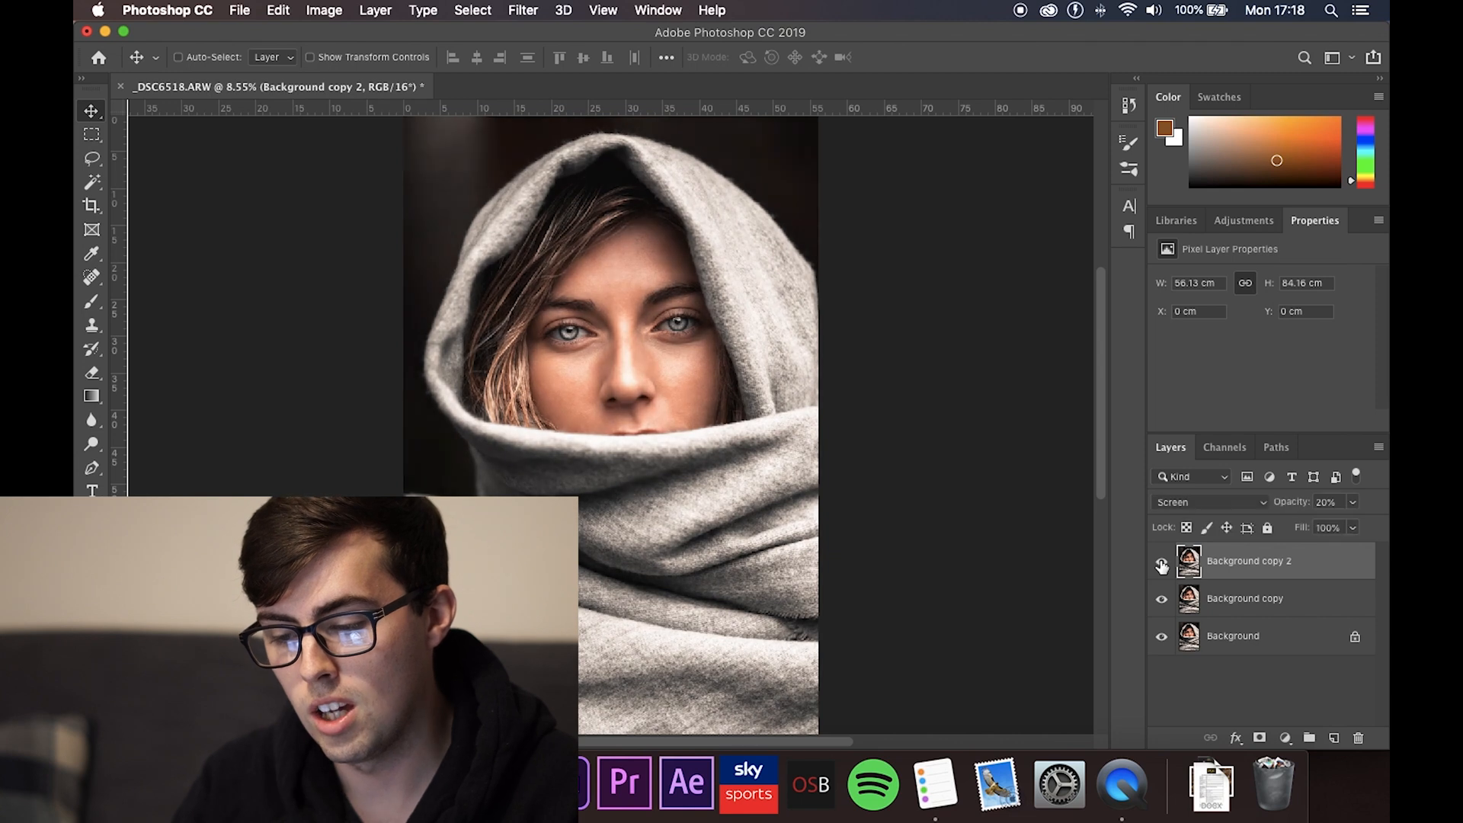
left_click(1161, 565)
left_click(1161, 564)
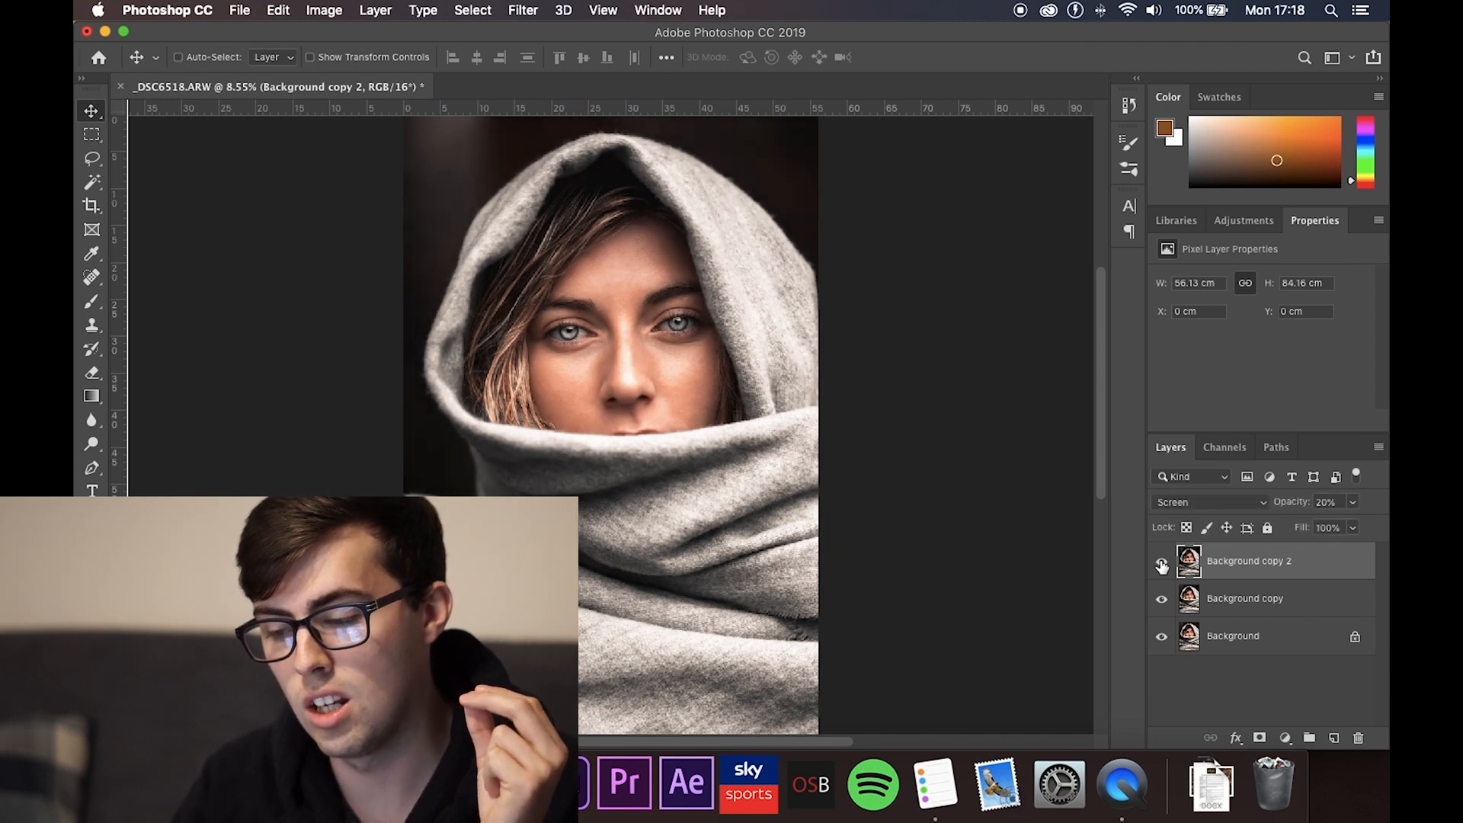
left_click(1161, 564)
left_click(1161, 565)
left_click(1161, 565)
left_click(1161, 565)
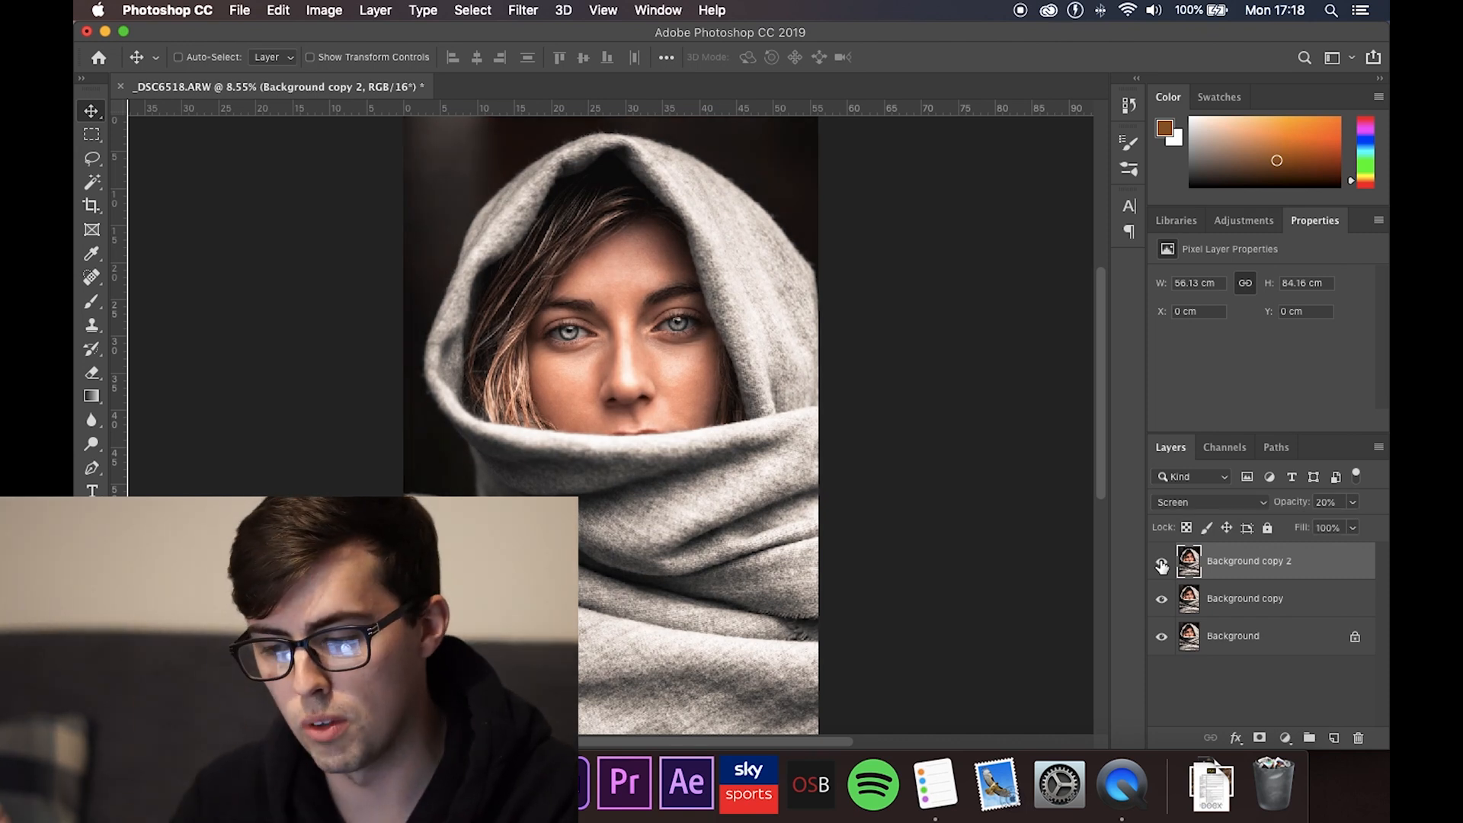
left_click(1161, 565)
left_click(1161, 564)
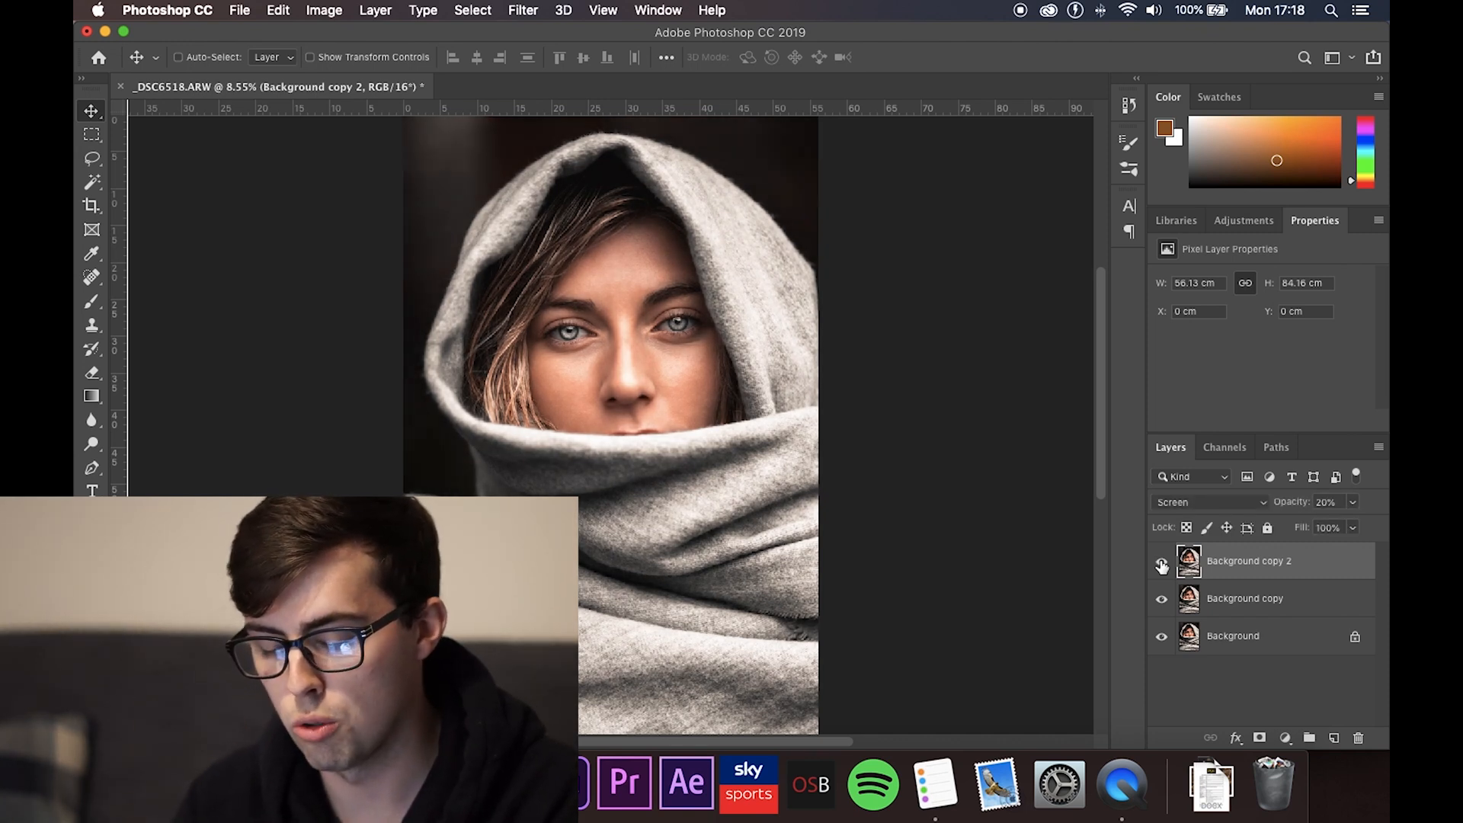
Step: Save the retouched portrait with its layers
key("super+s")
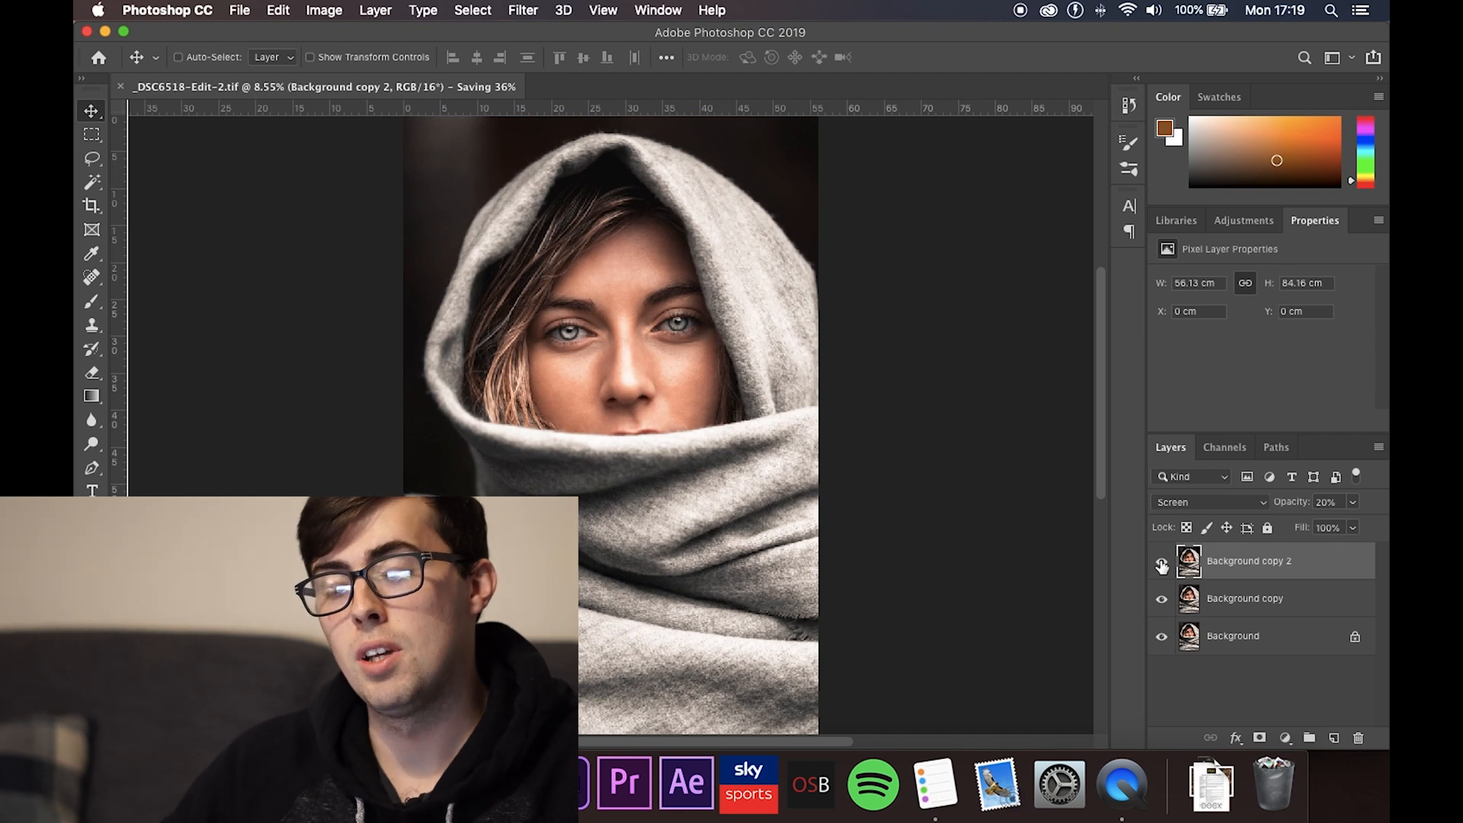